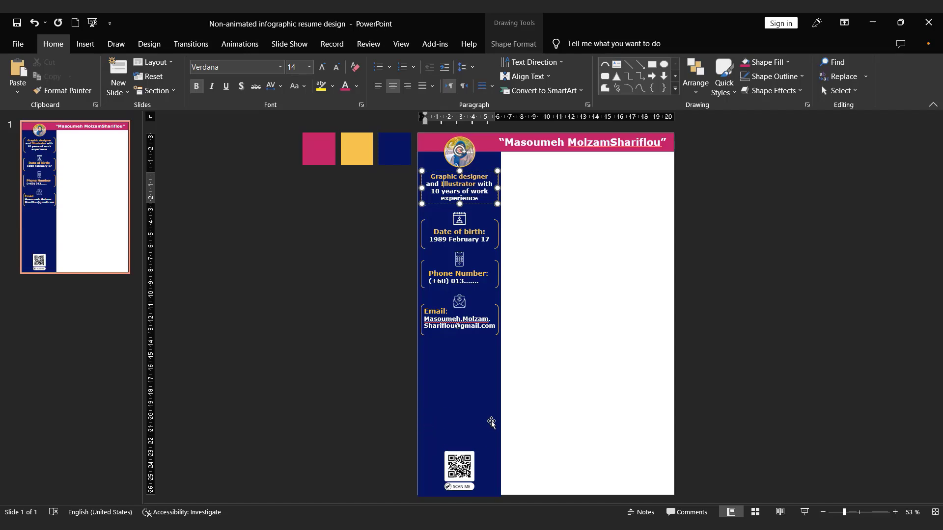
Duplicate the yellow bracket frame around the Email section and place the copy below it in the blue sidebar
click(550, 432)
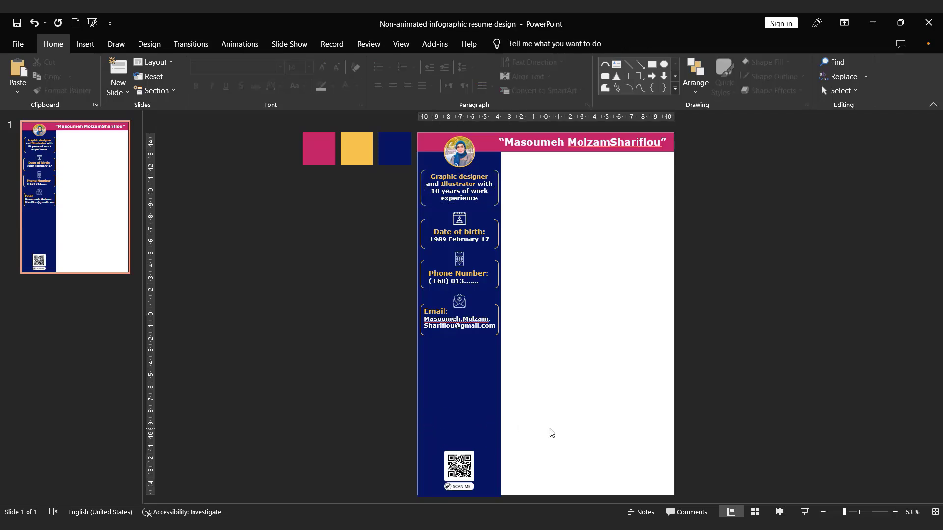
ctrl+scroll(438, 387, up, 7)
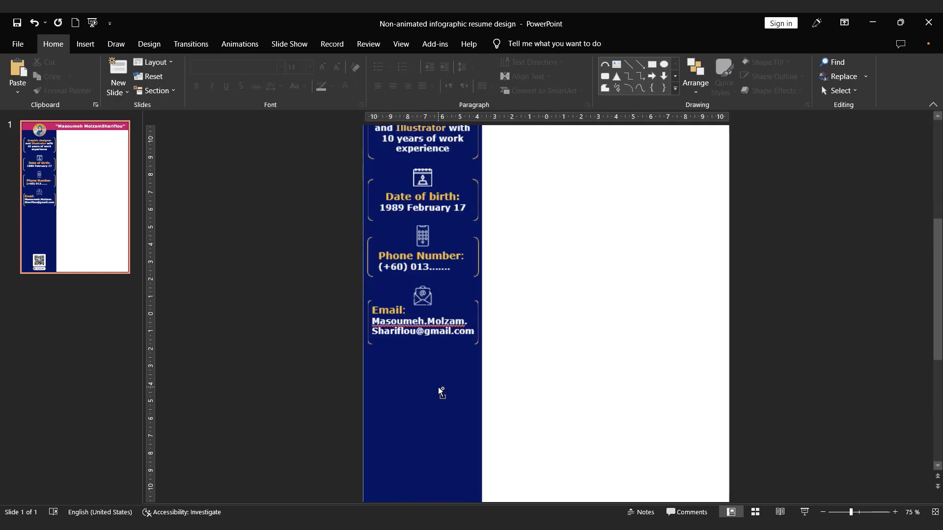
scroll(422, 422, down, 3)
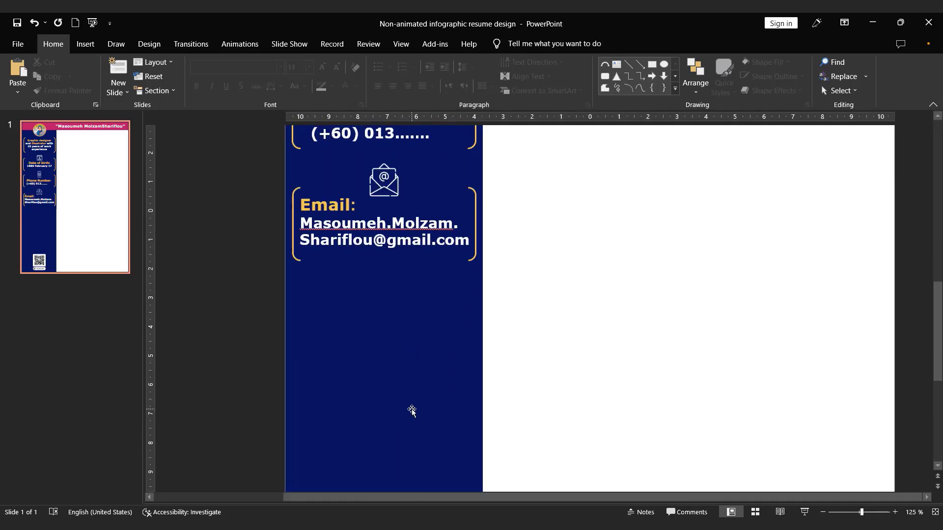
click(295, 259)
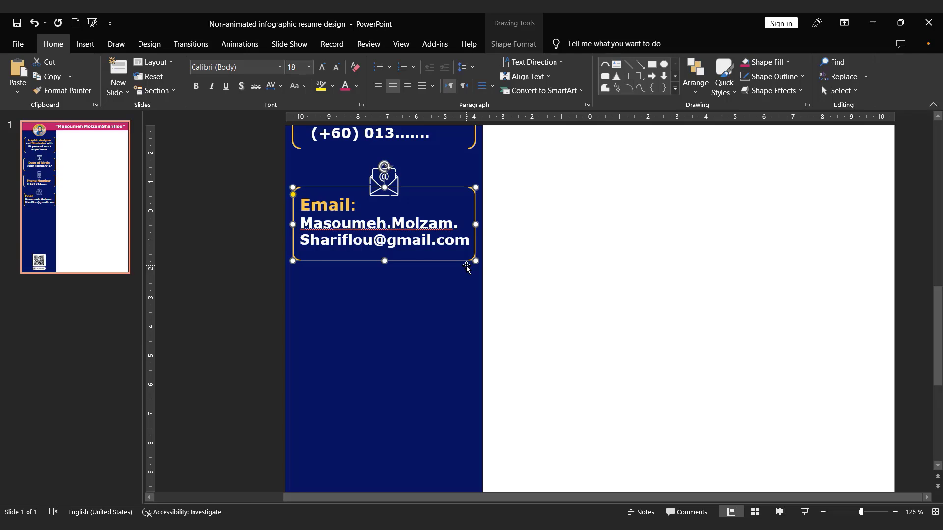
drag(466, 266, 477, 358)
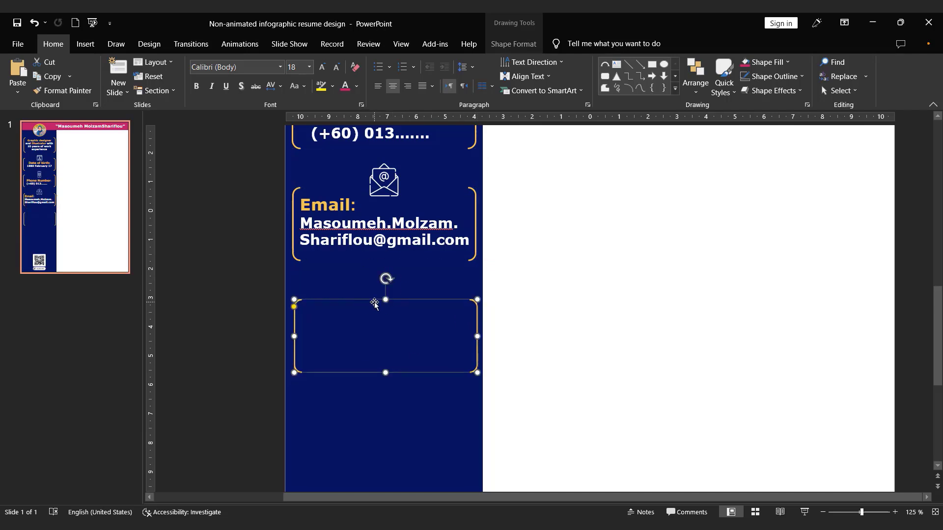
Insert the multilingualism picture from the DATA Resume folder on this device
click(85, 43)
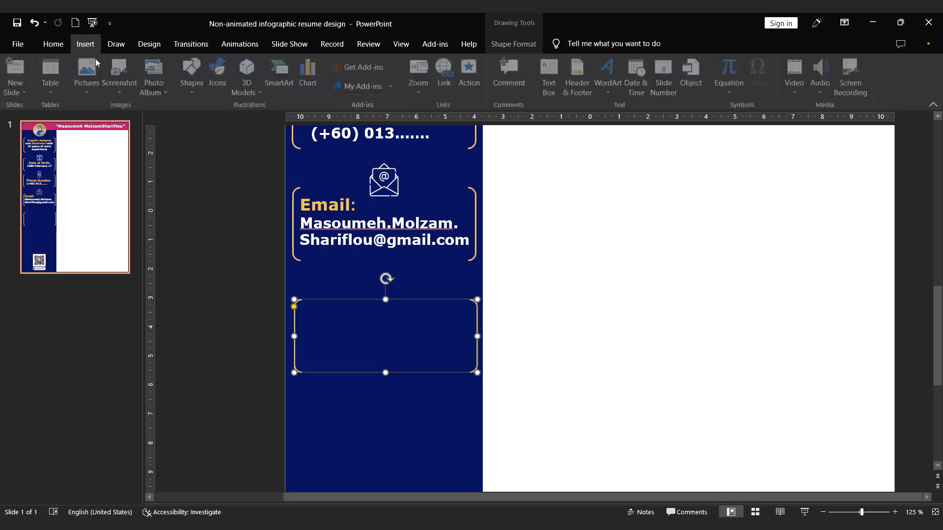
click(89, 92)
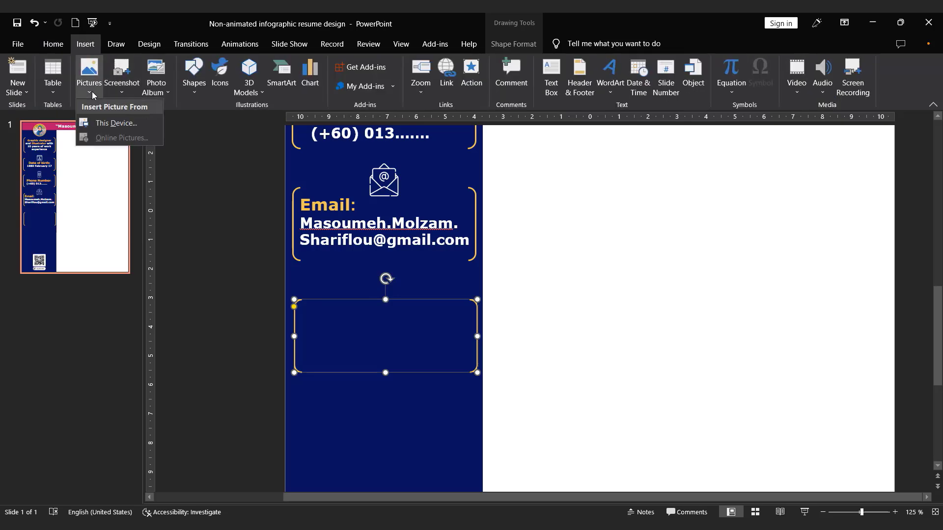
click(105, 127)
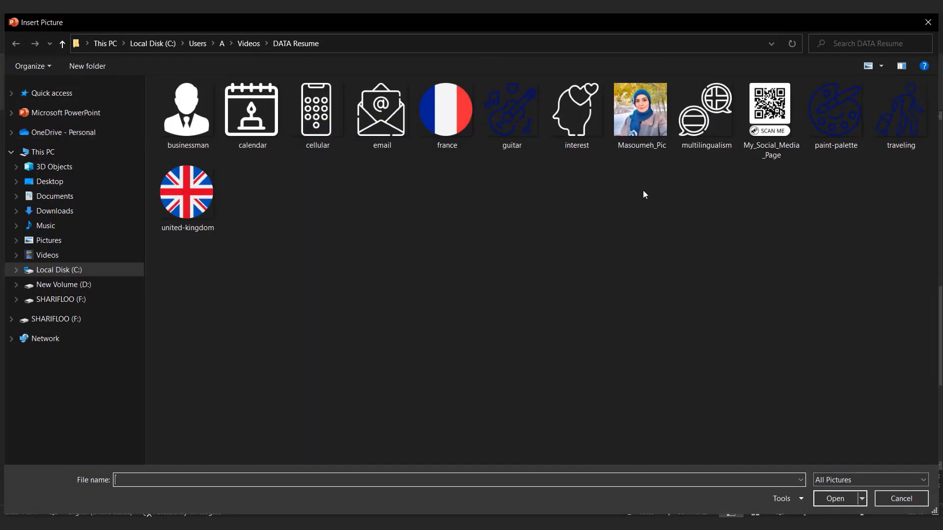
double_click(689, 132)
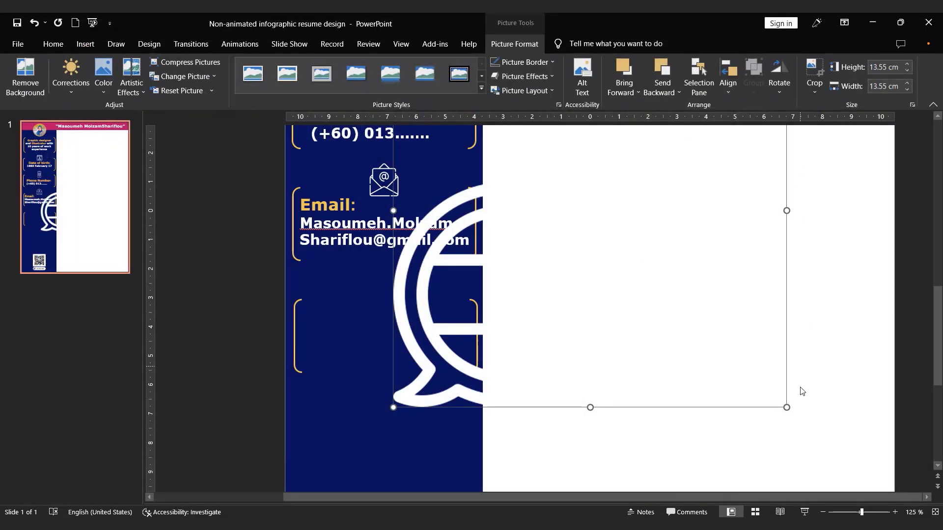
Shrink the multilingualism icon to about 1.27 cm square and place it over the upper edge of the empty frame
drag(787, 407, 585, 206)
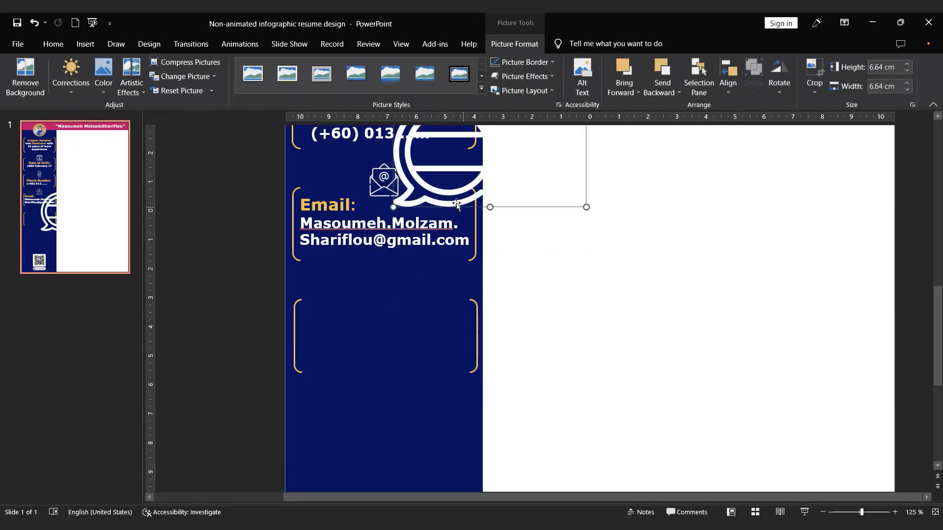
drag(452, 198, 347, 439)
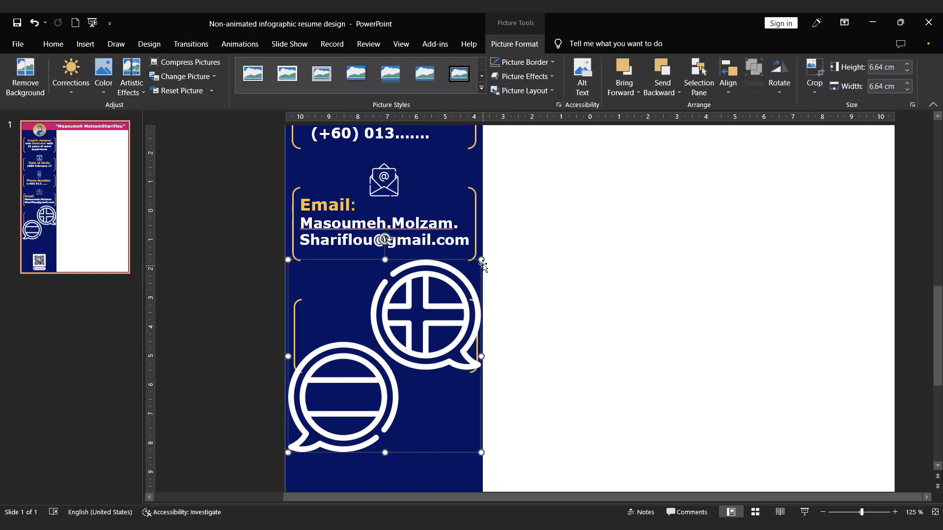
drag(482, 259, 348, 393)
drag(324, 428, 386, 293)
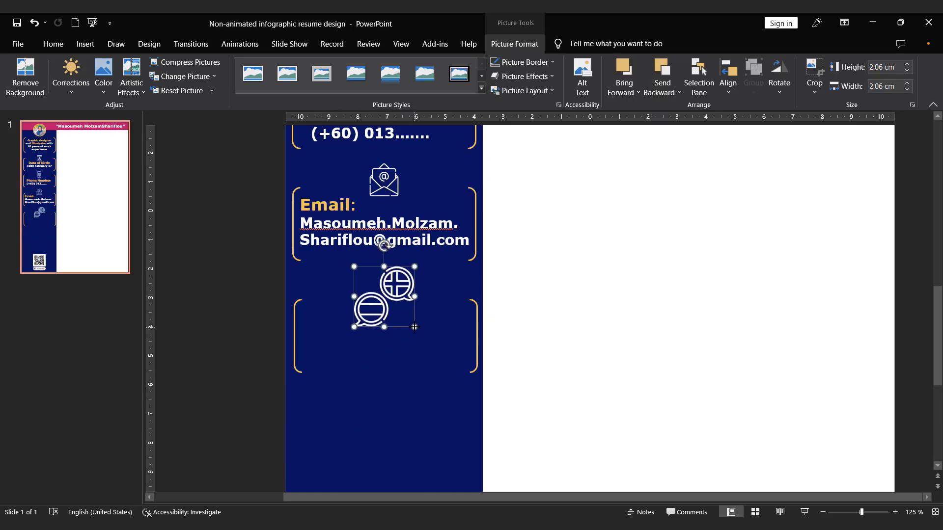
drag(414, 327, 377, 311)
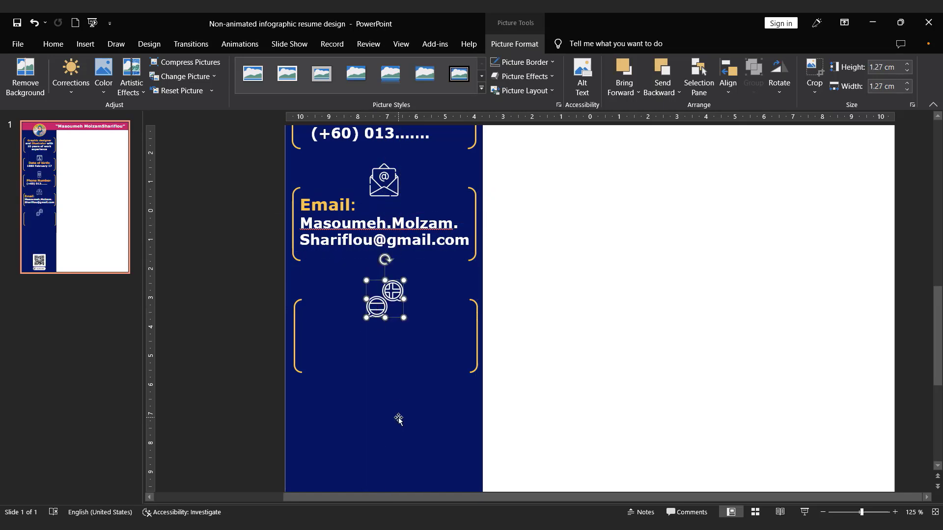
Align the multilingualism icon horizontally to the centre of the blue sidebar
scroll(395, 419, down, 1)
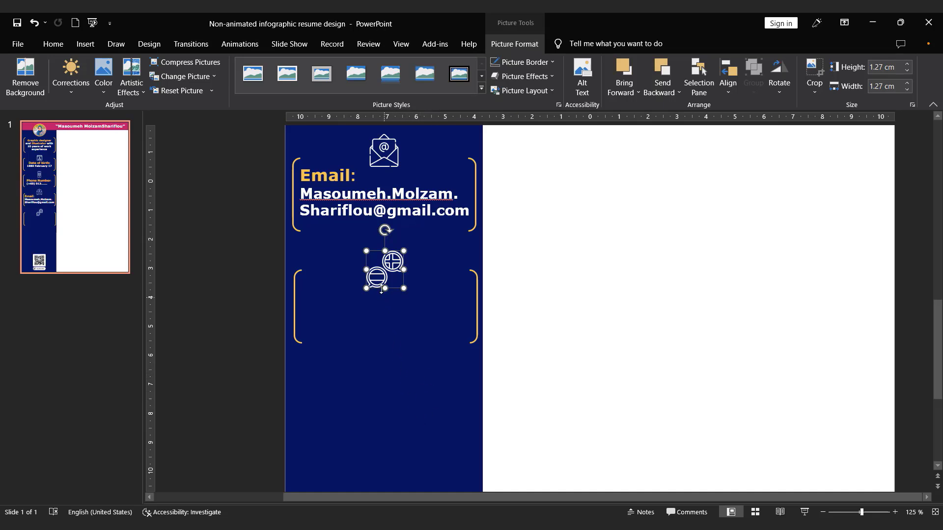
shift+click(413, 381)
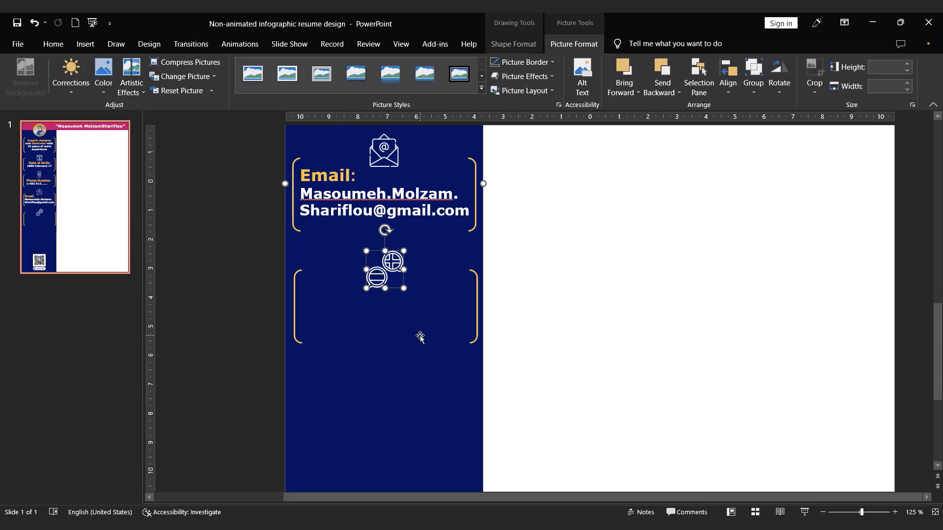
click(736, 96)
click(750, 122)
click(532, 281)
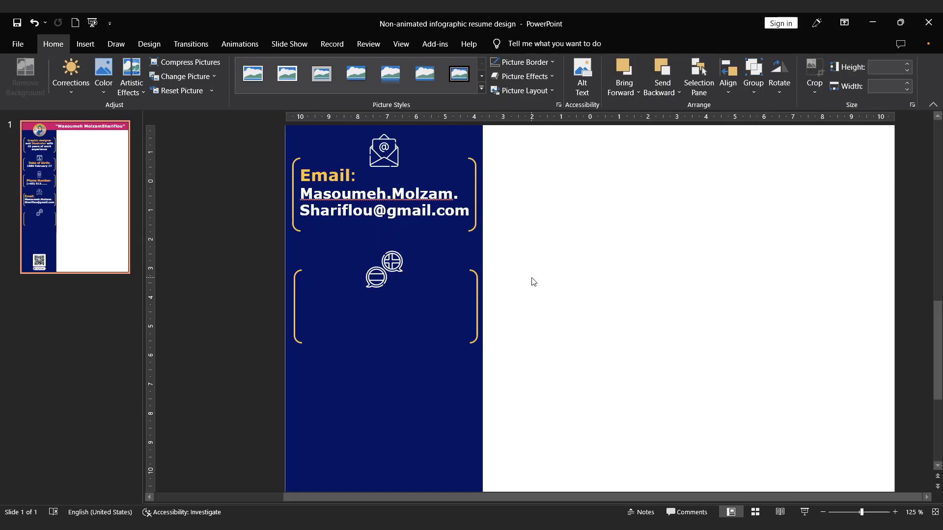
Duplicate the Email text box into the empty frame and replace its text with "Foreign Languages"
click(364, 223)
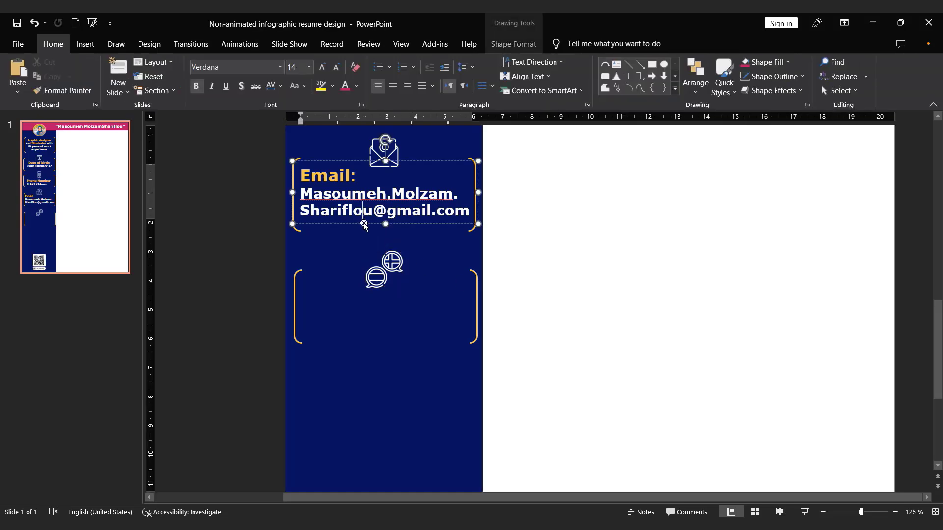
drag(364, 223, 375, 361)
click(351, 329)
double_click(351, 330)
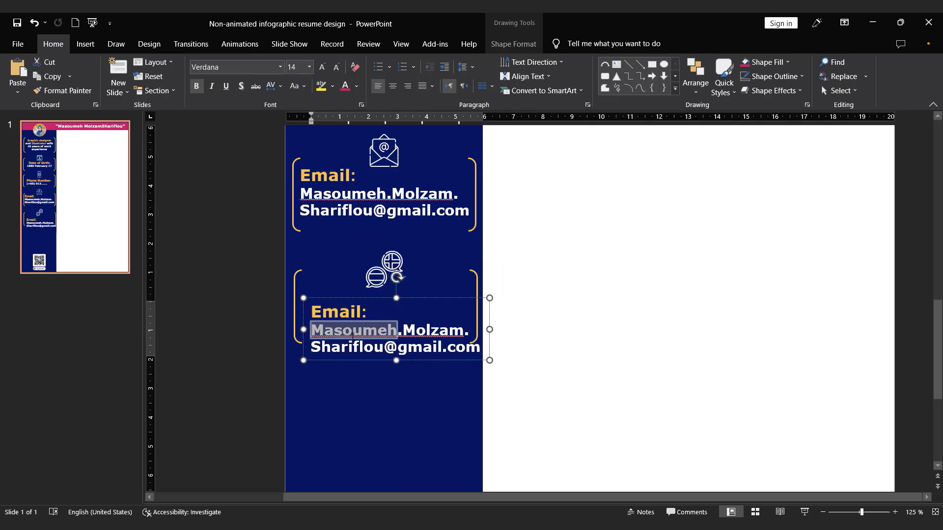
key(ctrl+a)
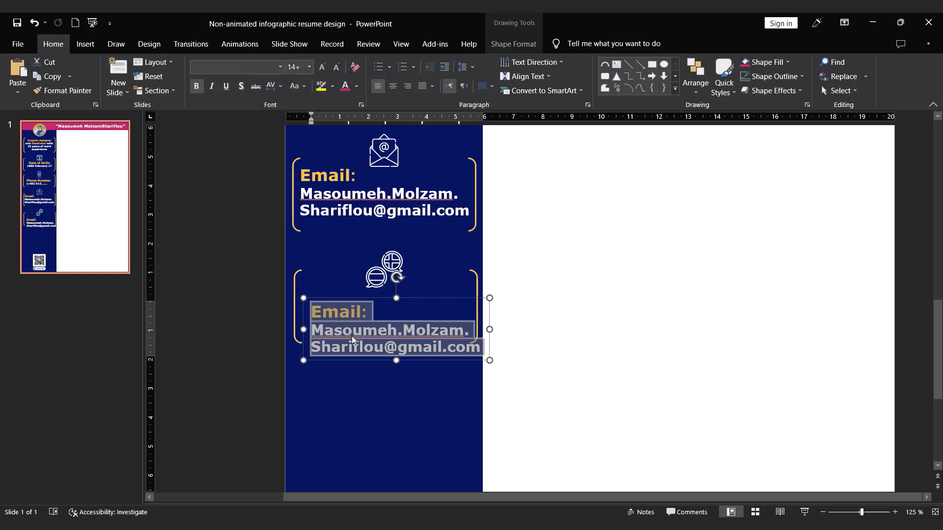
text(Foreign Languages)
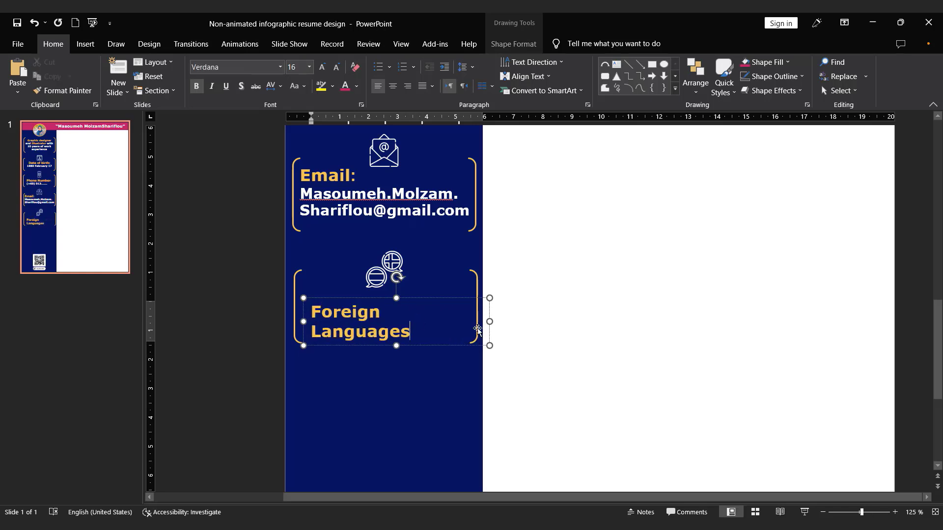
Widen the Foreign Languages text box to fit one line, raise the icon slightly, and position the heading near the frame's upper edge
drag(489, 322, 504, 322)
drag(486, 326, 472, 323)
drag(384, 271, 384, 261)
drag(399, 311, 405, 296)
click(580, 338)
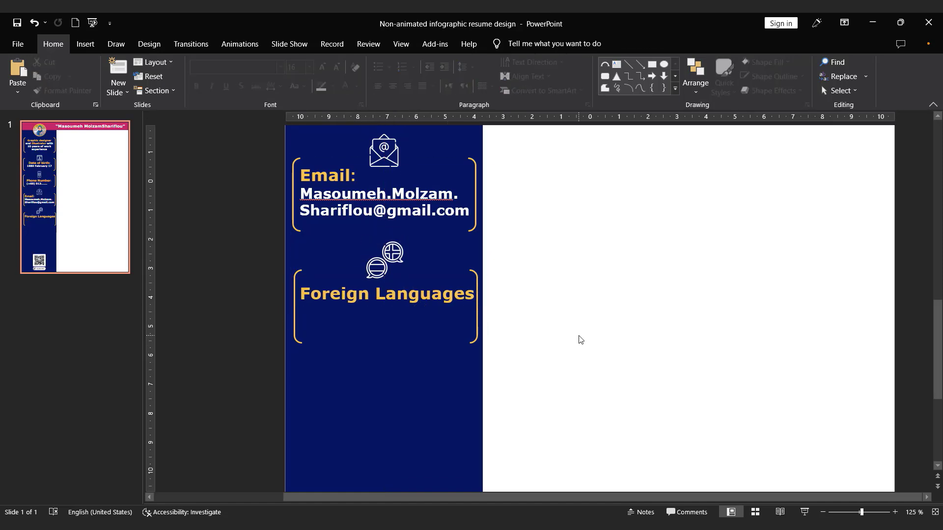
Copy the france and united-kingdom images from the DATA Resume folder and paste them onto the PowerPoint slide
scroll(580, 339, down, 3)
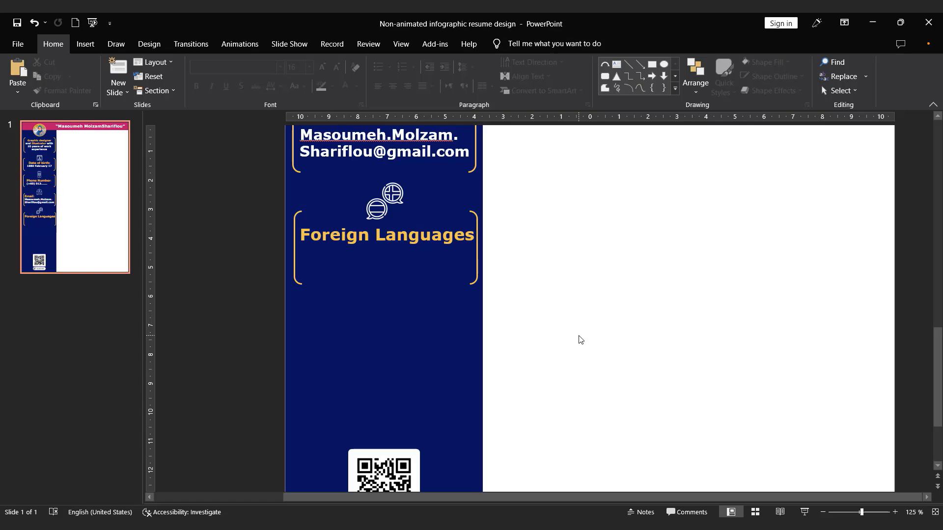
ctrl+click(642, 161)
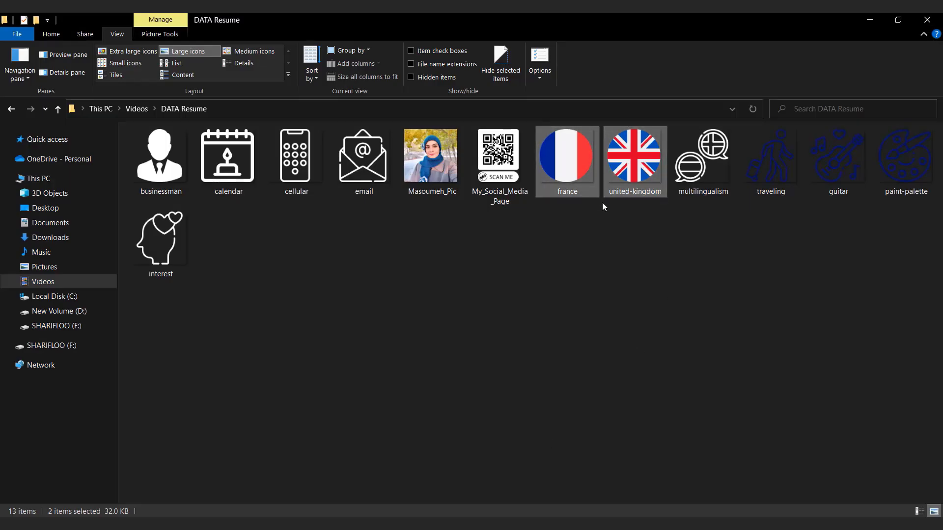
key(alt+Tab)
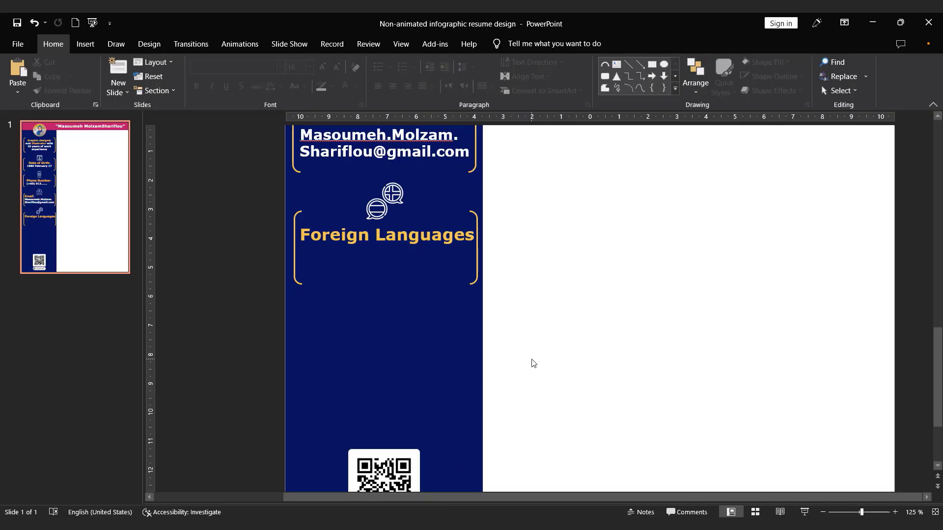
key(ctrl+v)
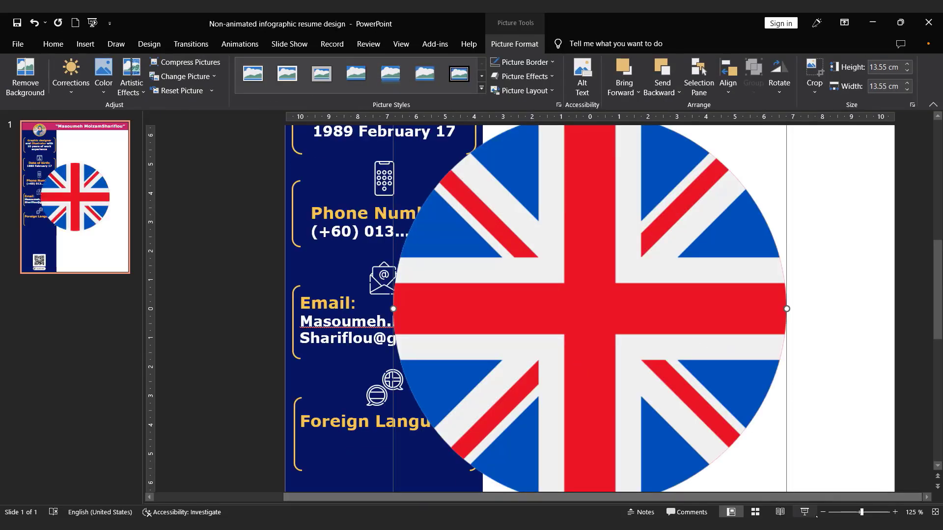
Shrink the UK flag to about 2.44 cm square and place it in the sidebar below the Foreign Languages frame
click(822, 512)
click(823, 512)
click(823, 512)
click(822, 512)
click(822, 512)
click(822, 512)
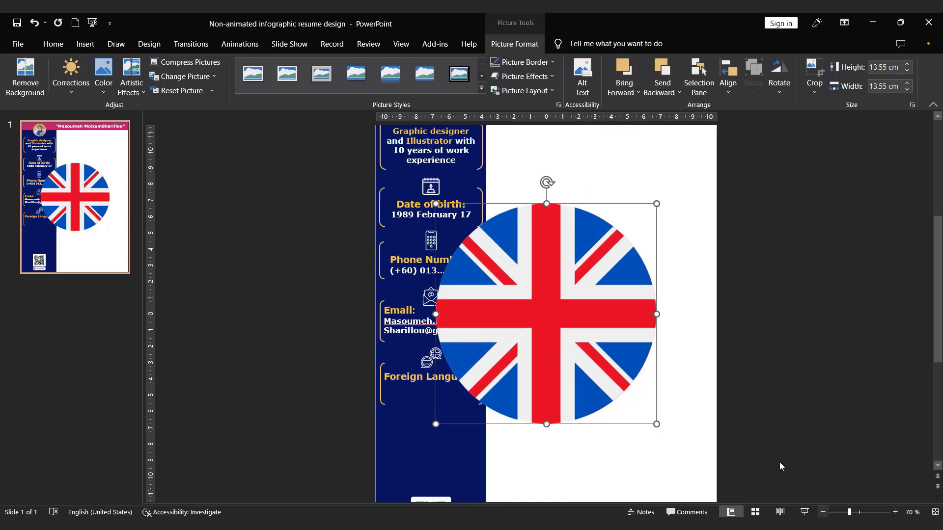
drag(656, 207, 475, 385)
drag(443, 418, 408, 452)
Shrink the French flag and place it beside the UK flag below the Foreign Languages frame
click(603, 257)
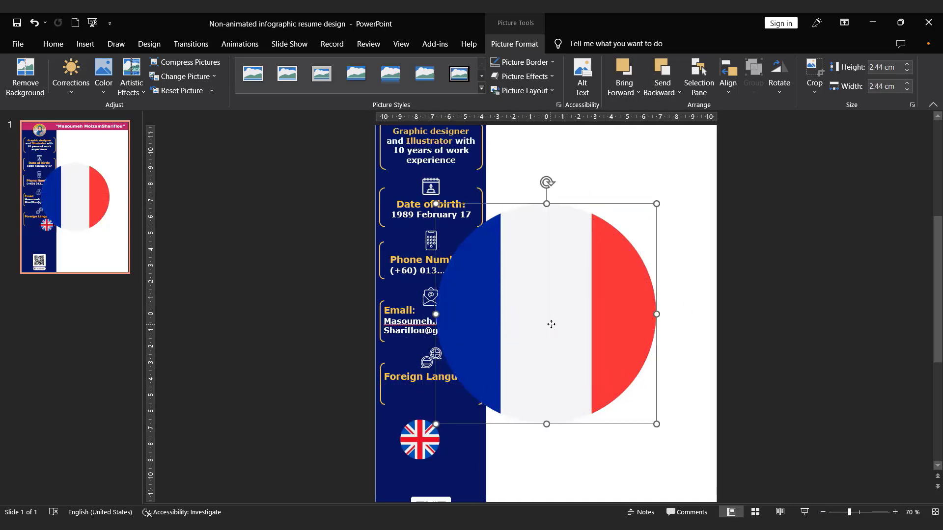
drag(603, 258, 663, 303)
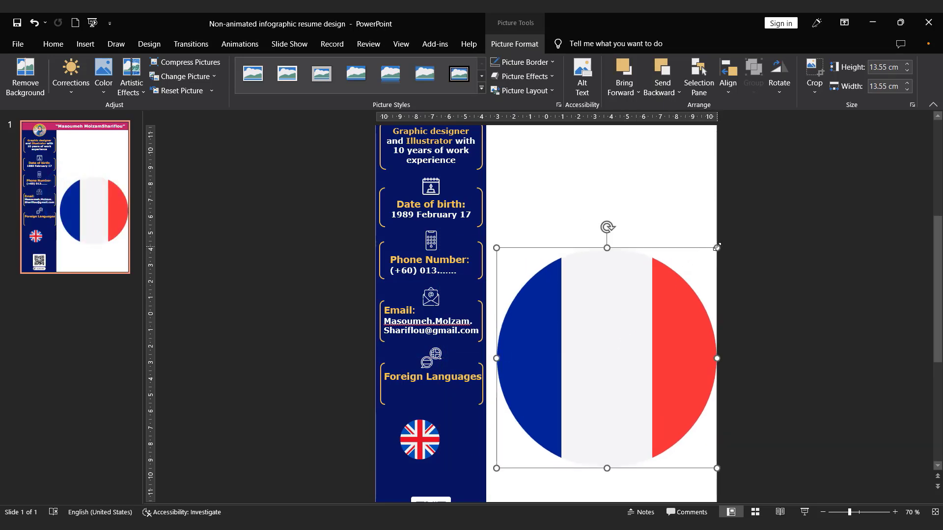
drag(717, 247, 474, 428)
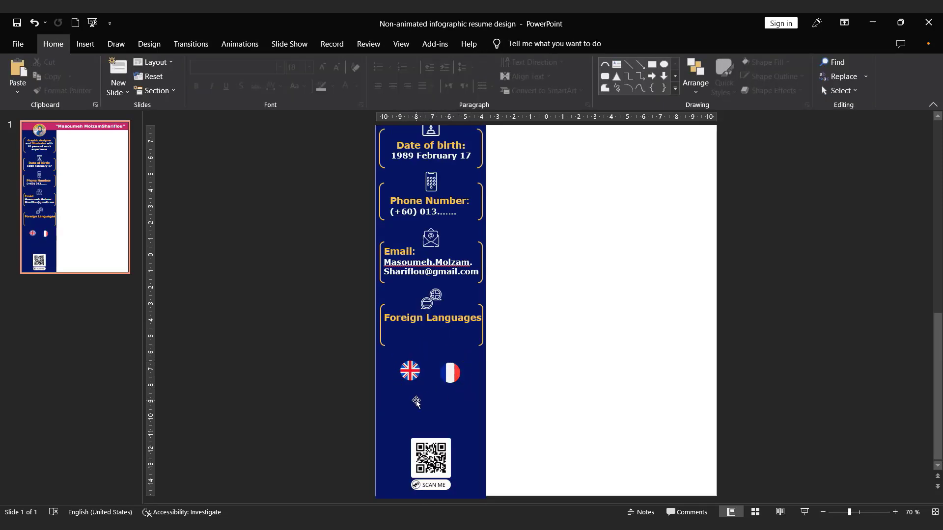
Draw a circle slightly larger than the UK flag in the sidebar, between that flag and the QR code
click(87, 45)
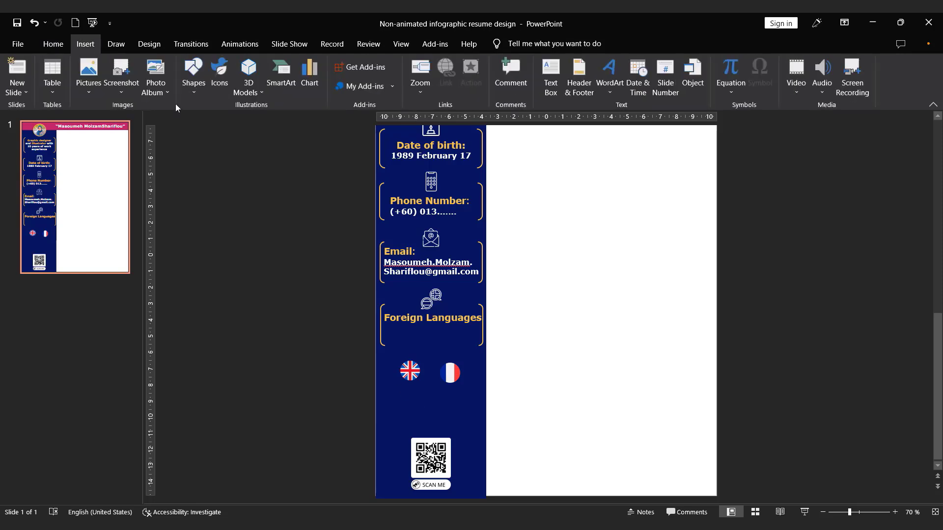
click(192, 91)
click(248, 120)
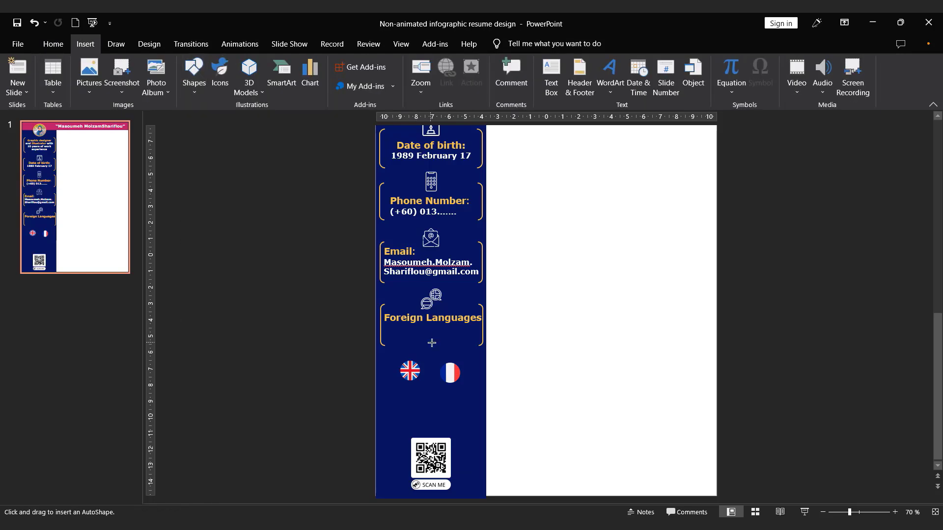
drag(400, 388, 430, 419)
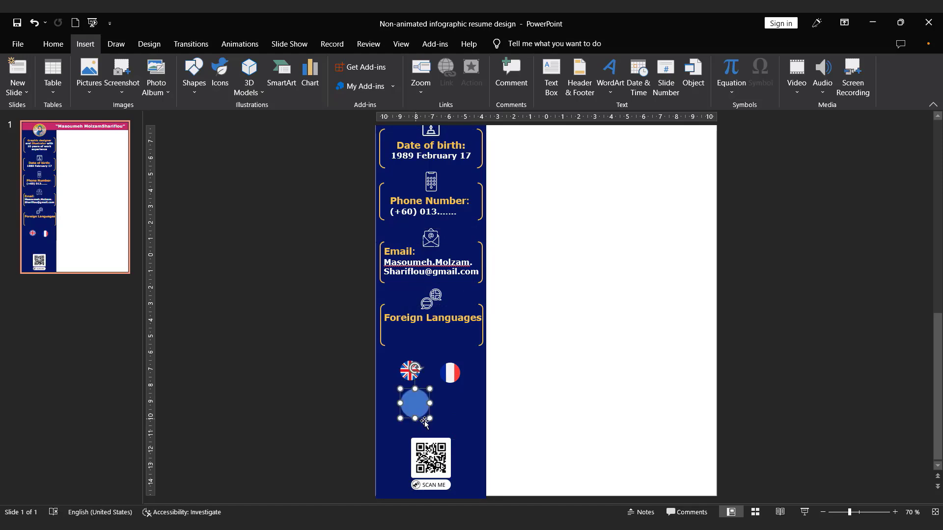
Bring the UK flag to the front and centre it on the blue circle
click(410, 371)
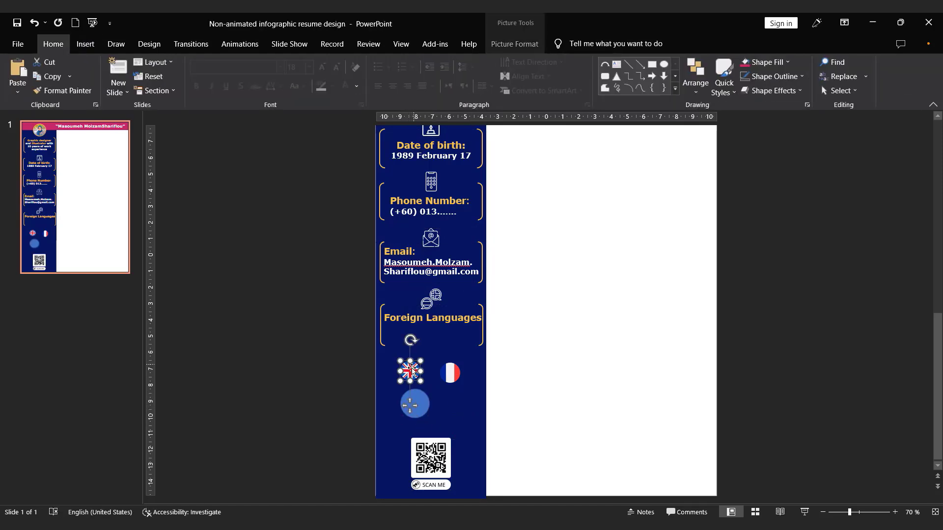
right_click(409, 372)
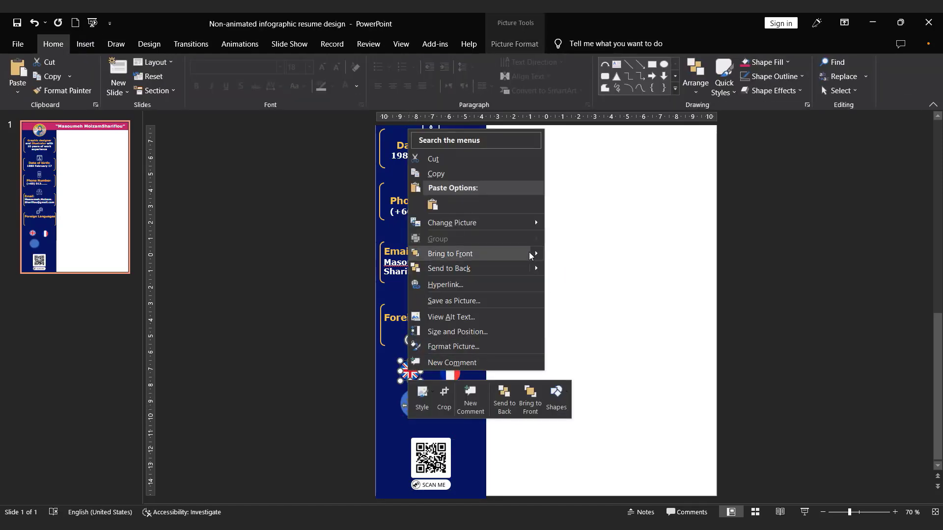
mouse_move(528, 254)
click(566, 260)
drag(409, 373, 413, 406)
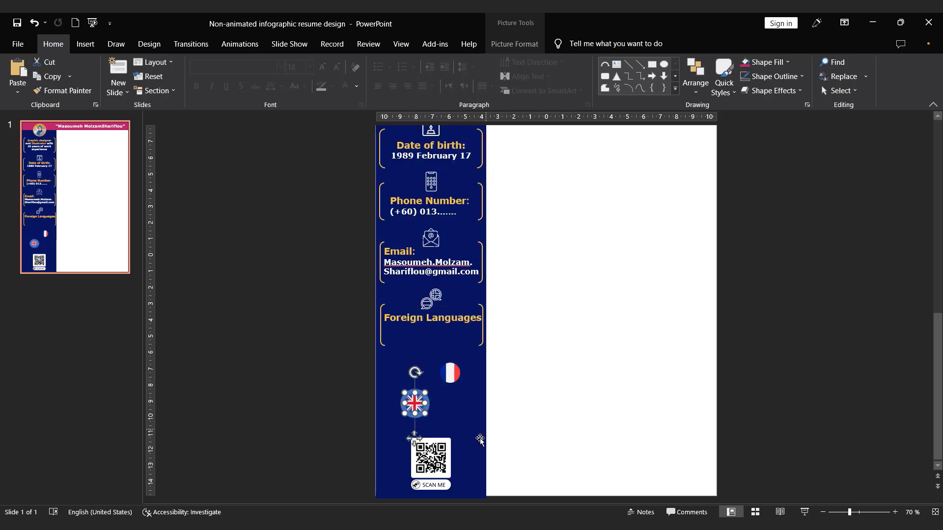
Shrink the blue circle behind the UK flag to about 1.31 cm square
scroll(449, 428, up, 1)
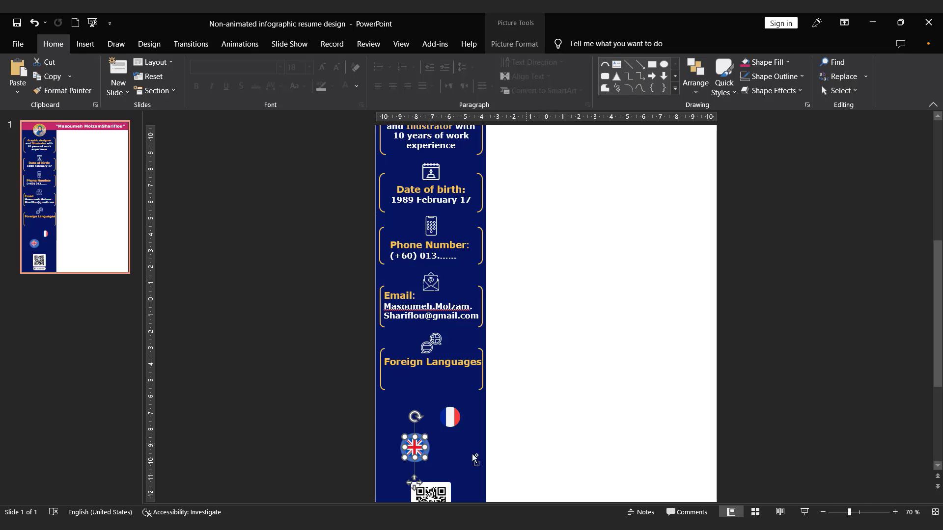
ctrl+scroll(476, 459, up, 8)
click(571, 337)
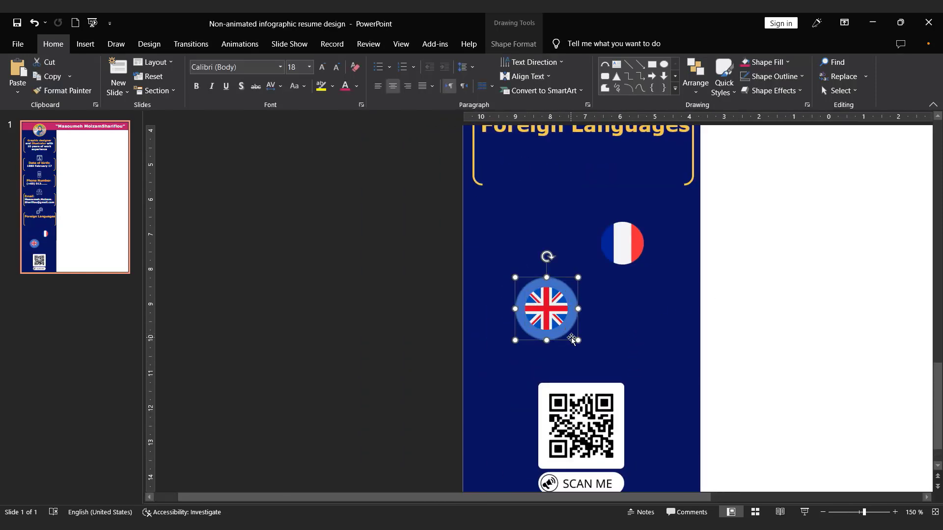
drag(578, 341, 561, 324)
Remove the outline of the circle behind the UK flag and fill the circle with white
click(514, 43)
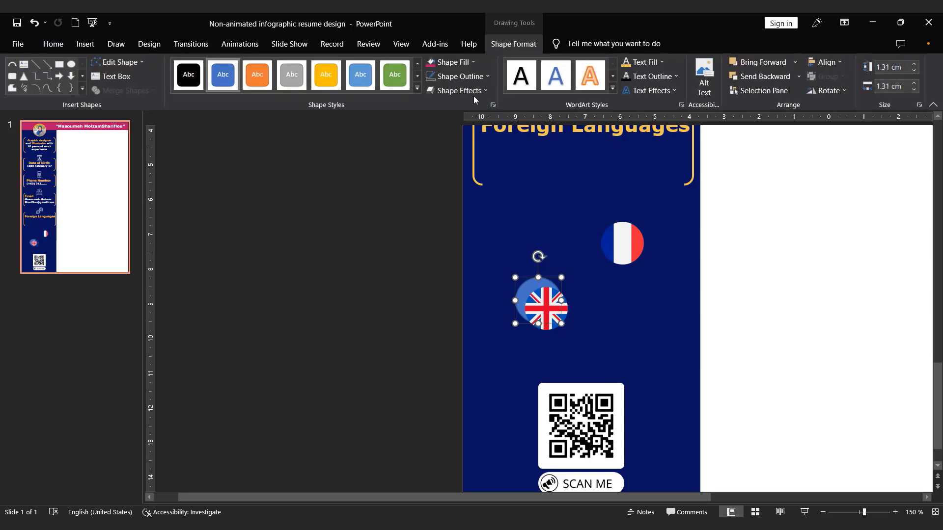
click(459, 76)
click(450, 208)
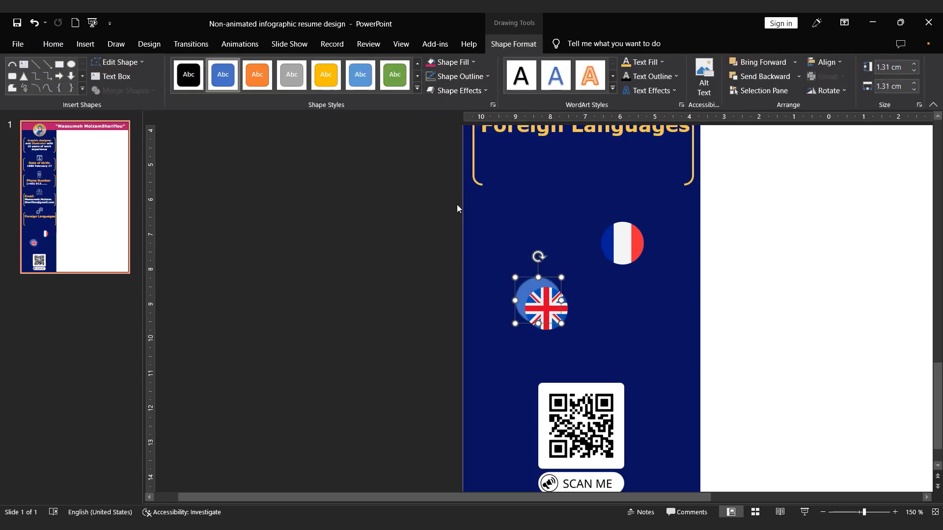
click(450, 61)
click(430, 91)
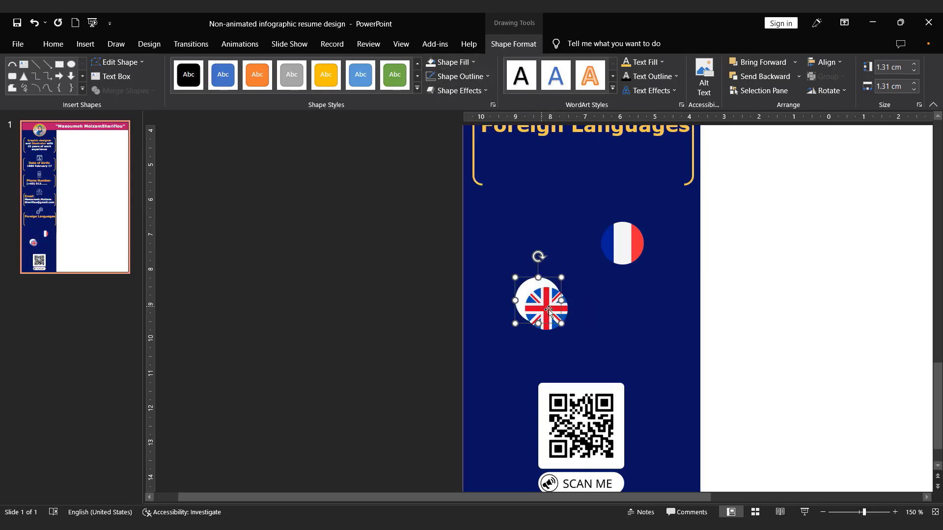
Centre the UK flag and white circle on each other, and move them as a group to just below the Foreign Languages frame
shift+click(546, 305)
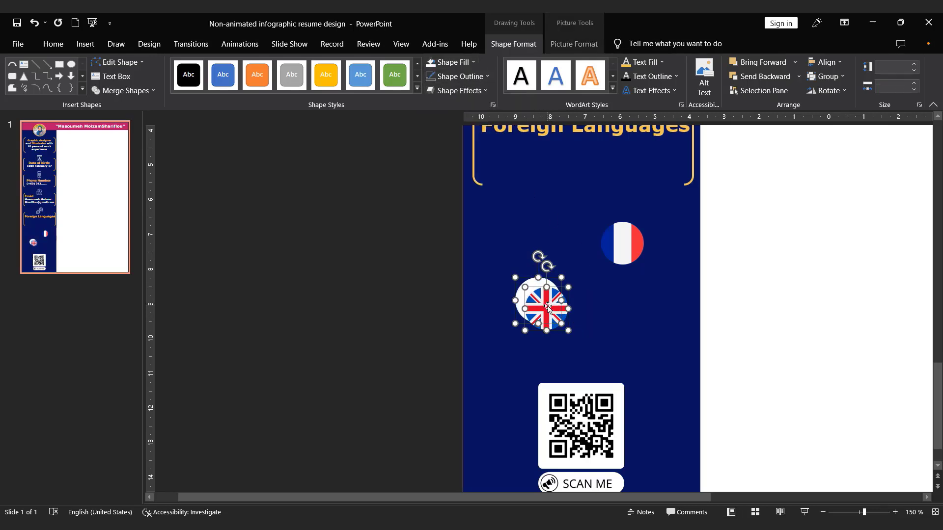
click(826, 62)
click(855, 92)
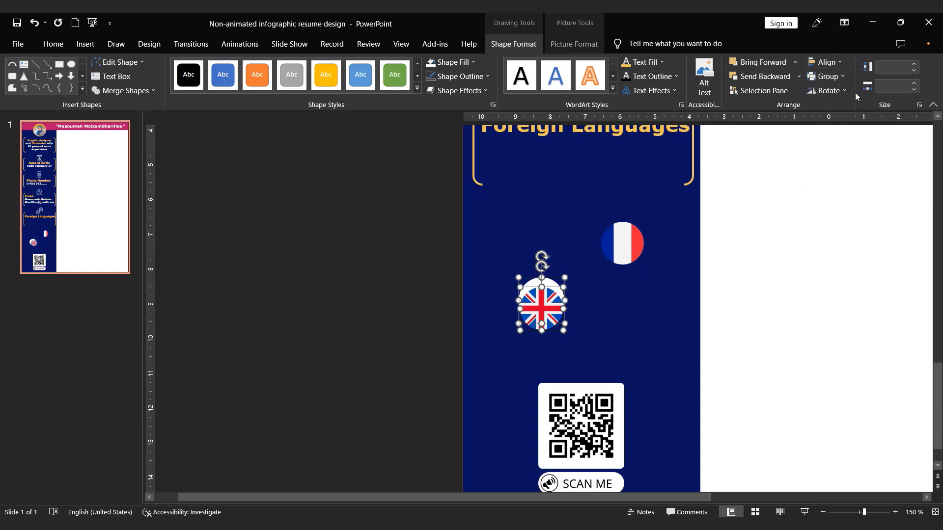
click(839, 66)
click(850, 140)
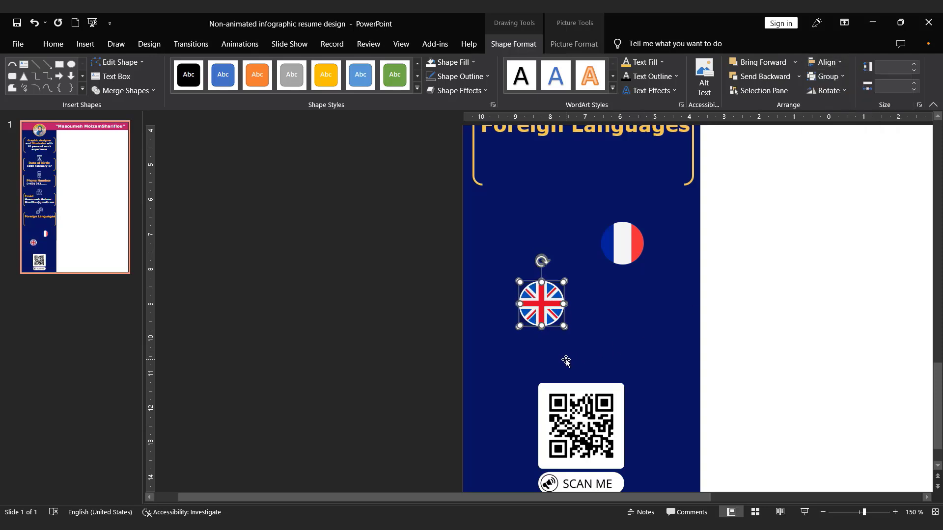
key(ctrl+g)
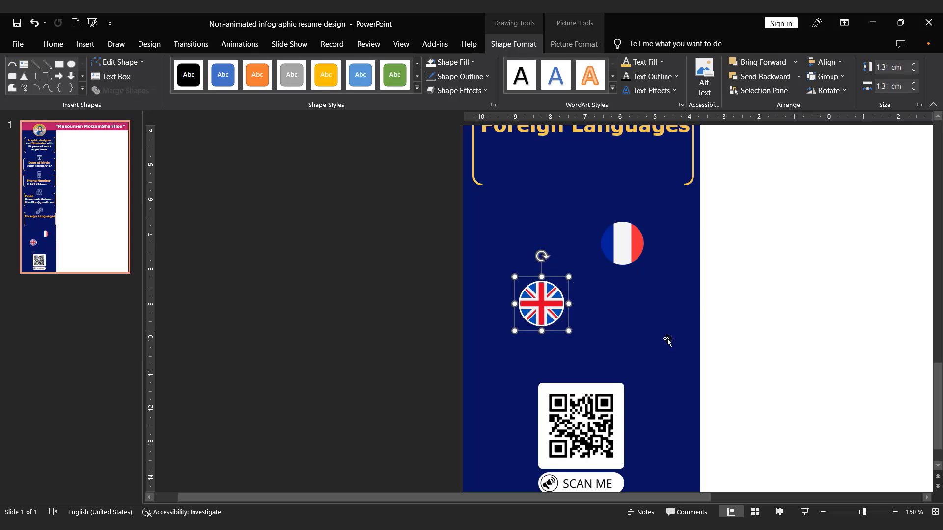
drag(548, 309, 525, 219)
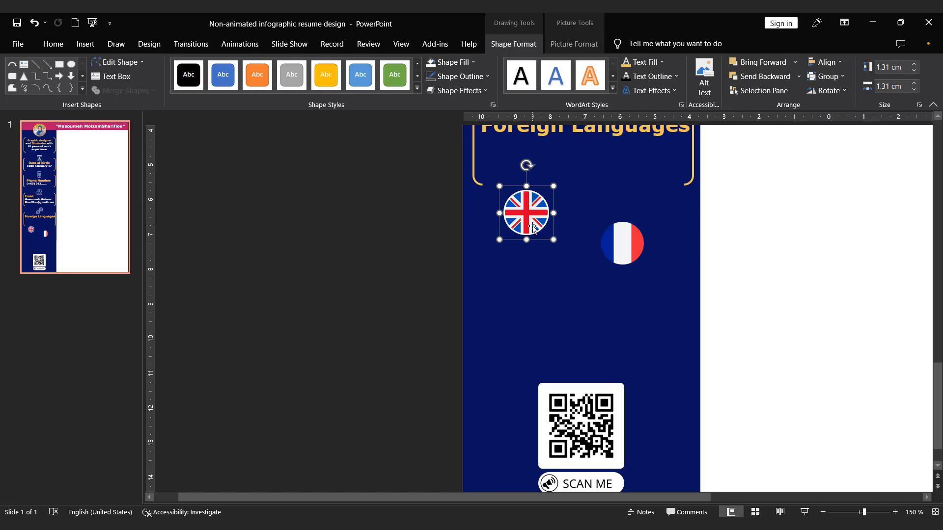
Duplicate the white circle behind the UK flag and place the copy below and beside the French flag
click(532, 228)
scroll(532, 228, up, 5)
click(518, 280)
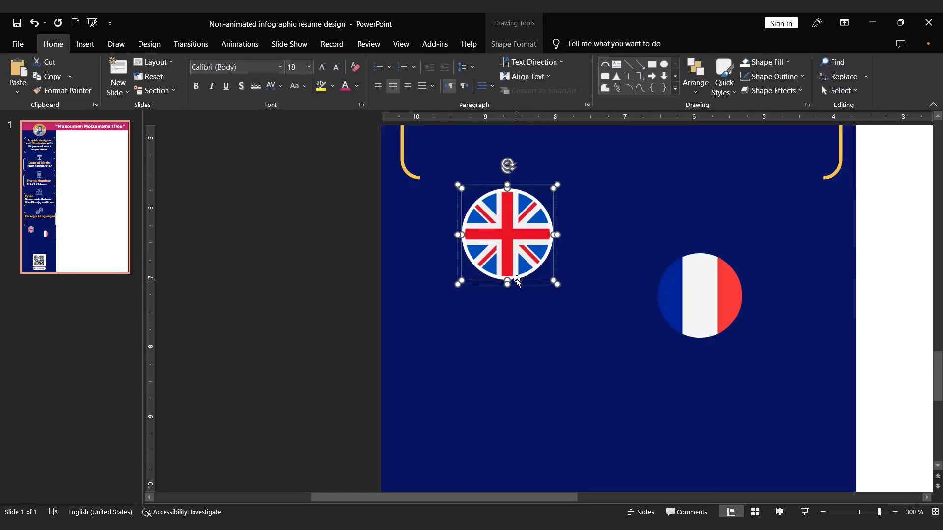
drag(517, 280, 637, 364)
Bring the French flag to the front and centre it on the copied white circle
click(704, 298)
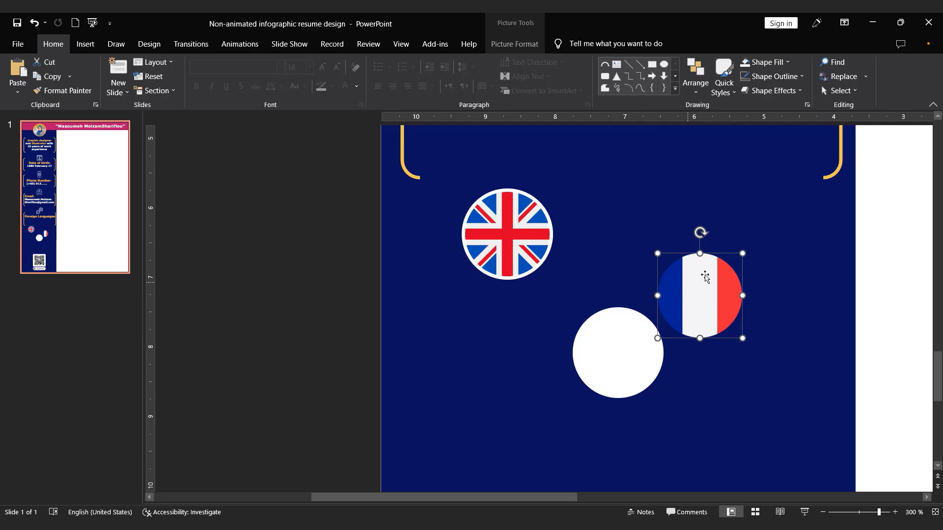
right_click(683, 306)
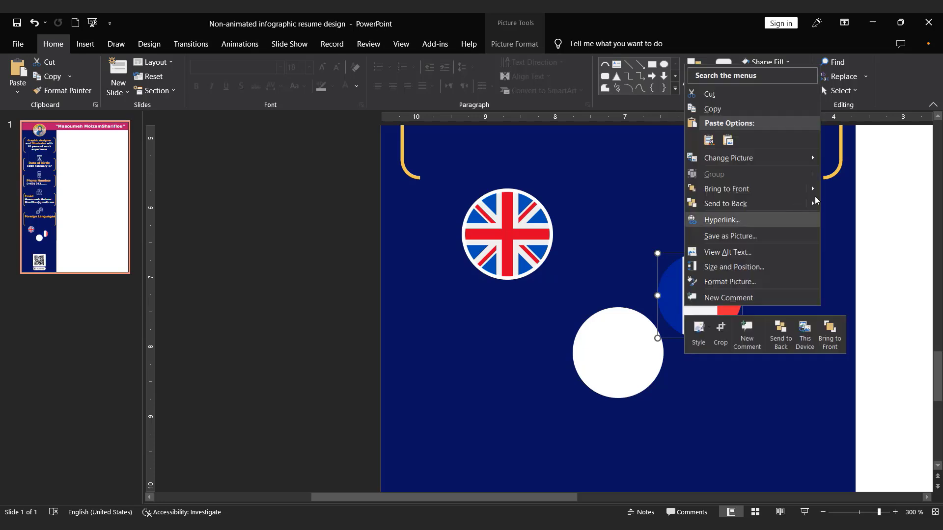
click(837, 190)
drag(709, 297, 628, 353)
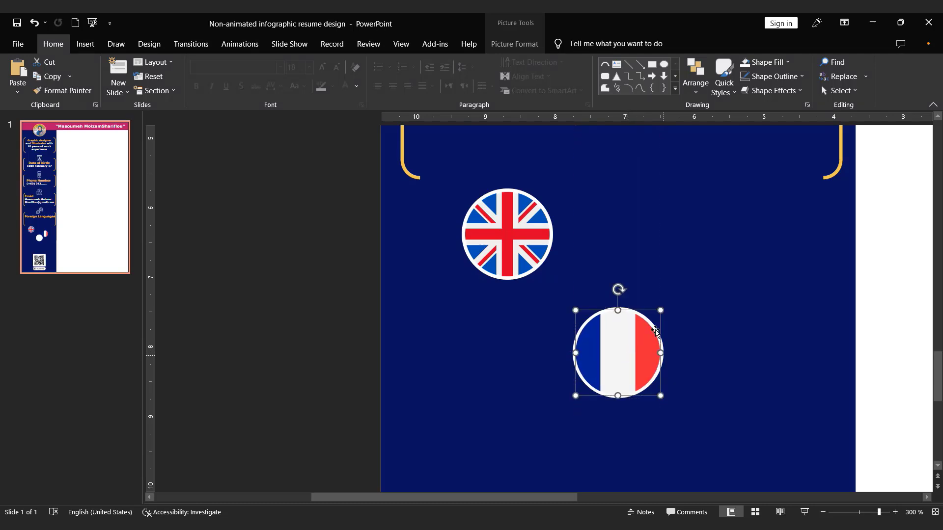
Group the French flag with its white circle and move the group up beside the UK flag
key(Escape)
click(622, 311)
shift+click(622, 338)
key(ctrl+g)
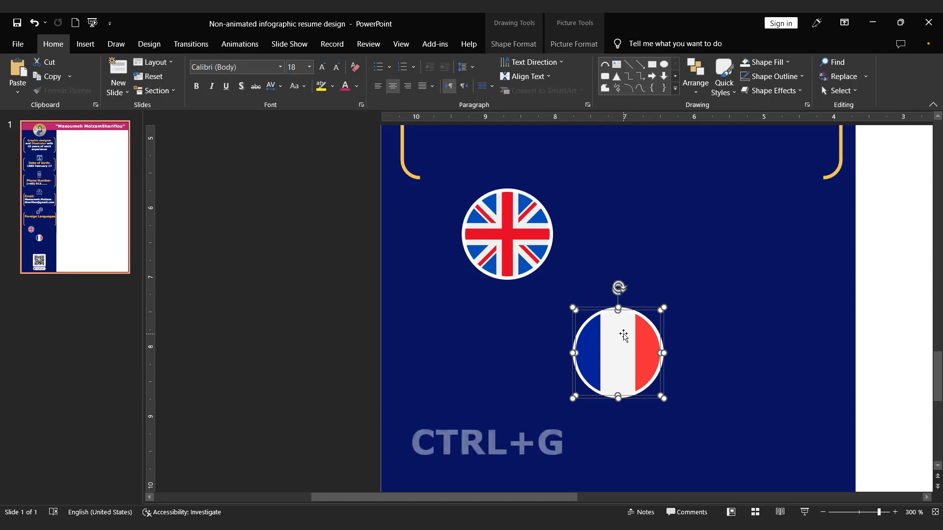
drag(622, 364, 660, 253)
Move both flags up under the Foreign Languages heading, level with each other and spaced apart within the frame
scroll(666, 319, up, 3)
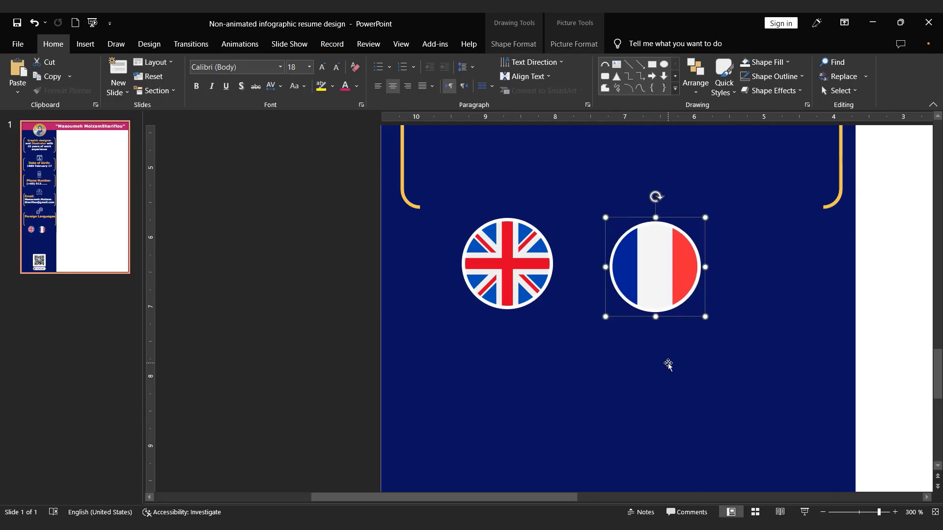
drag(656, 383, 736, 332)
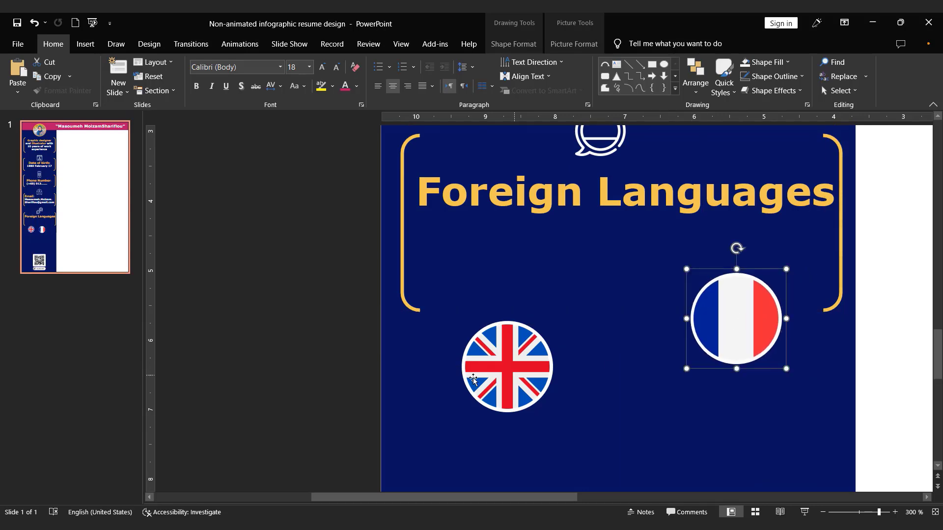
drag(473, 394, 497, 326)
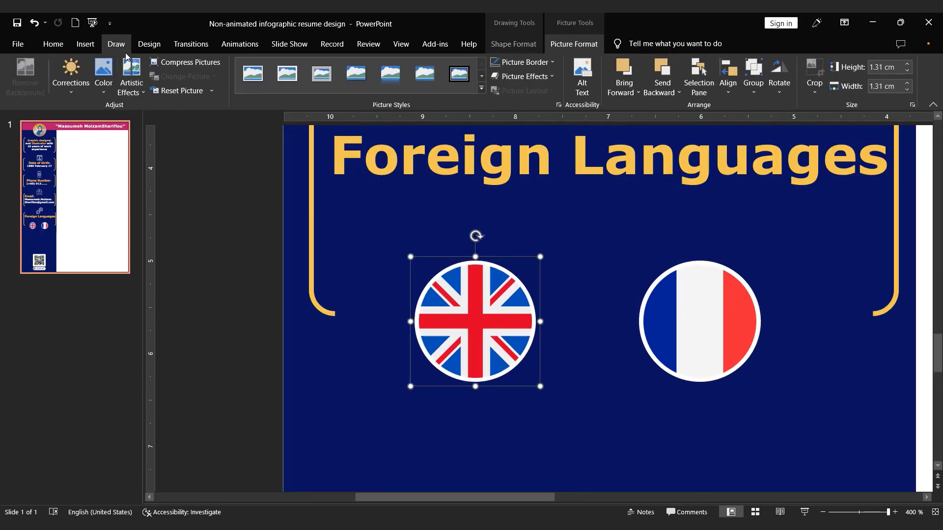
Draw a block arc about 2.66 cm square over the UK flag
click(85, 44)
click(192, 93)
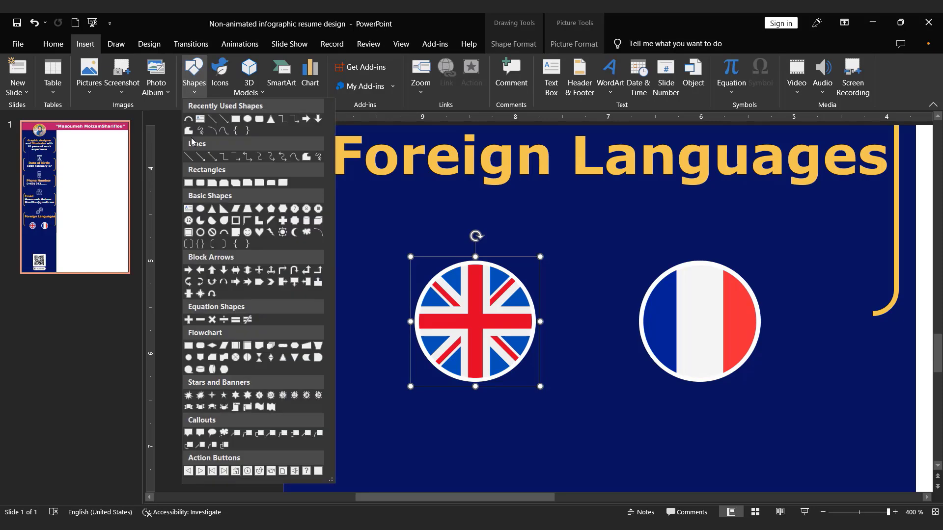
click(224, 234)
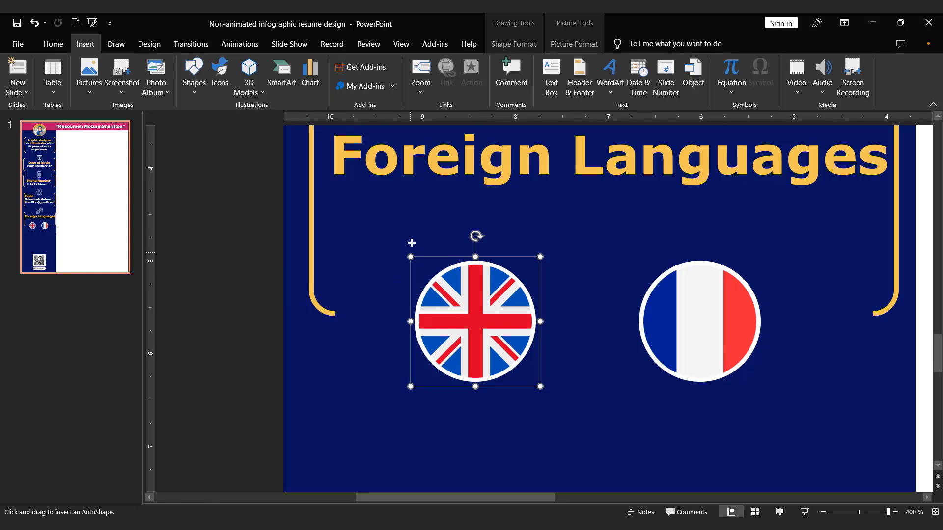
mouse_move(370, 213)
mouse_down()
mouse_move(529, 375)
mouse_move(611, 438)
mouse_move(617, 461)
mouse_up()
Remove the block arc's outline and fill it with the dark pink of the slide's title banner
click(487, 76)
click(452, 208)
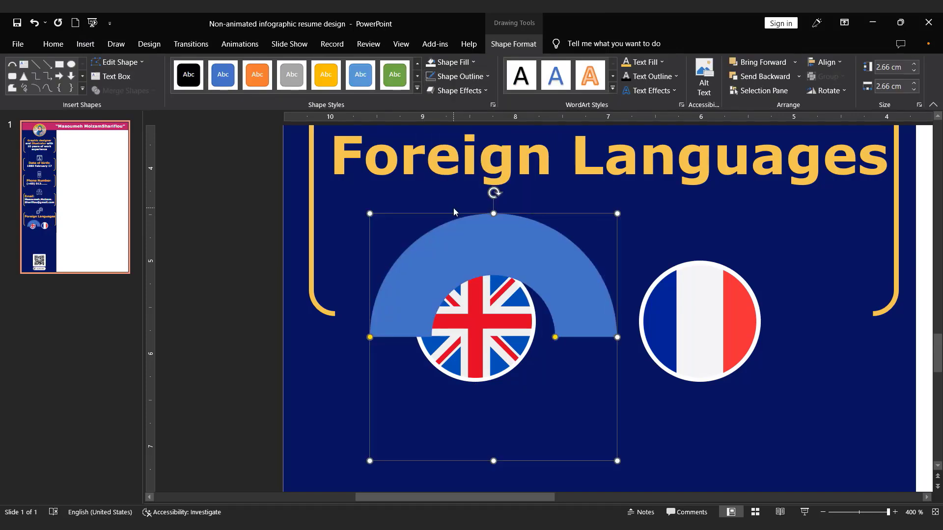
click(450, 64)
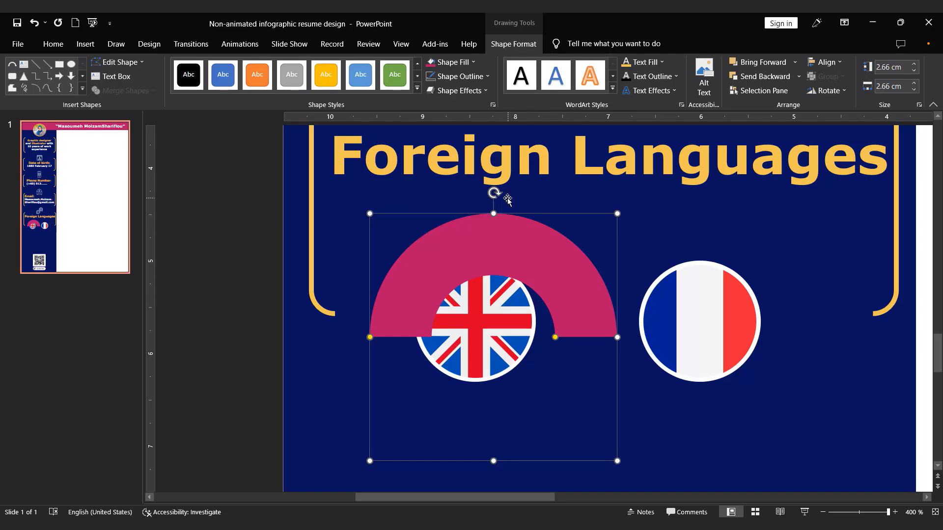
Rotate the block arc a quarter turn counterclockwise and enlarge it to about 3.17 cm square
drag(493, 192, 380, 283)
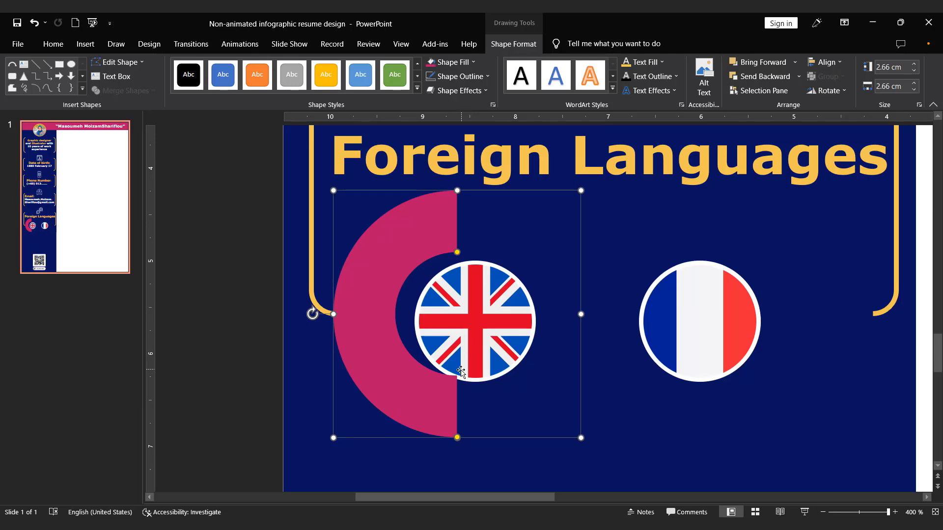
drag(581, 439, 627, 485)
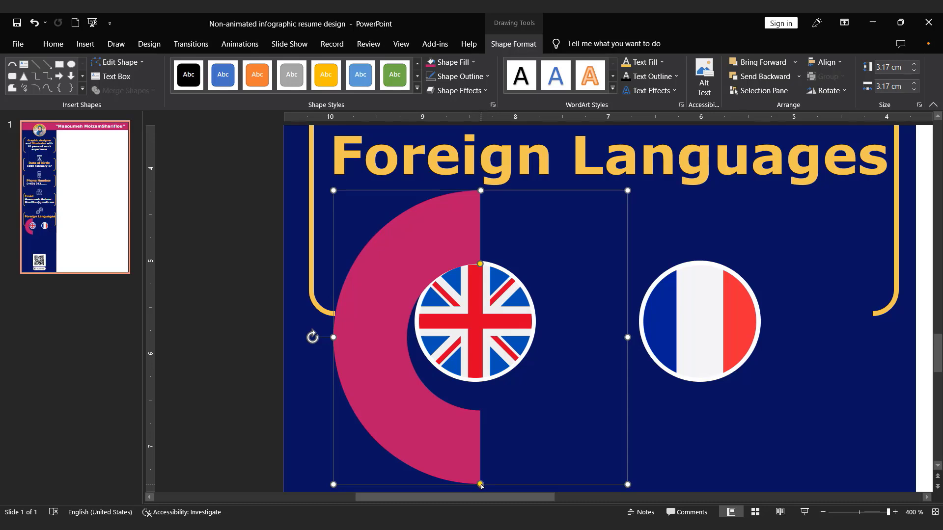
Reshape the block arc into a longer, thin band and rotate it clockwise so its upper end sits above the UK flag
mouse_move(483, 485)
mouse_down()
mouse_move(577, 439)
mouse_move(596, 374)
mouse_up()
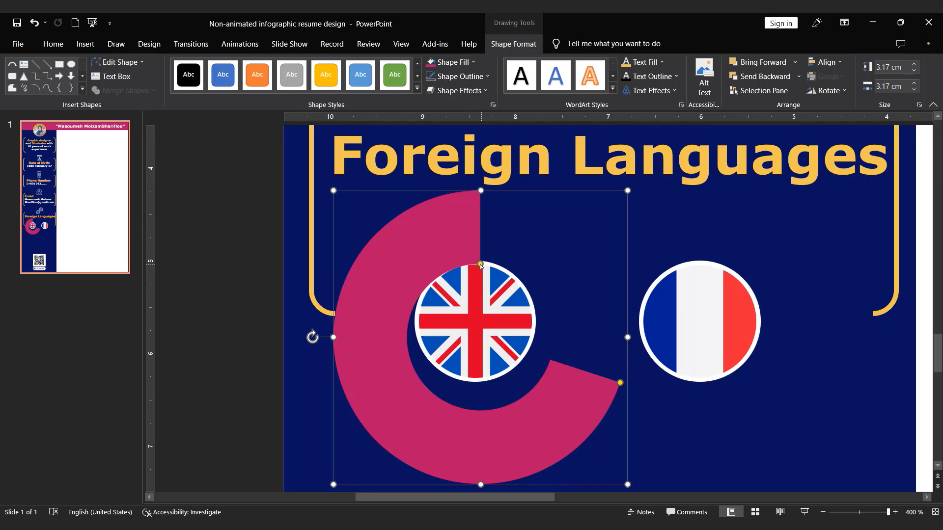
drag(480, 264, 412, 231)
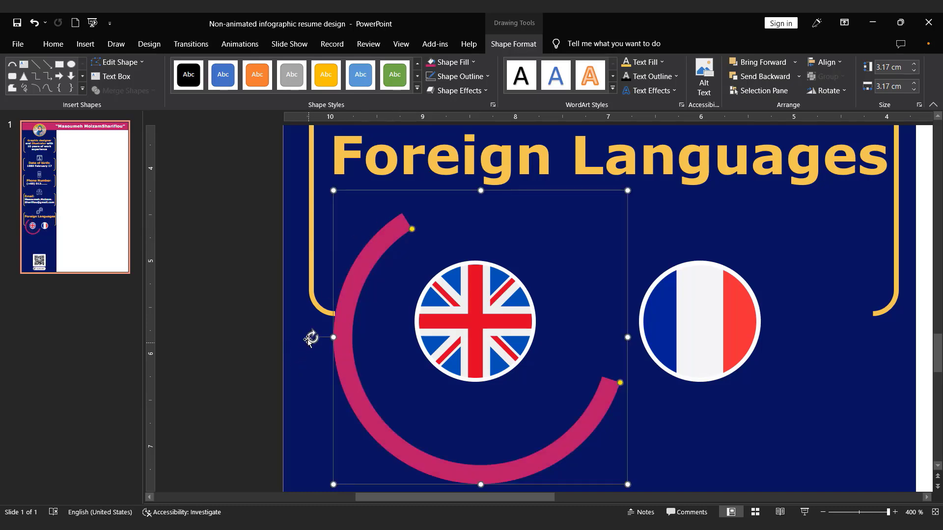
drag(313, 337, 401, 283)
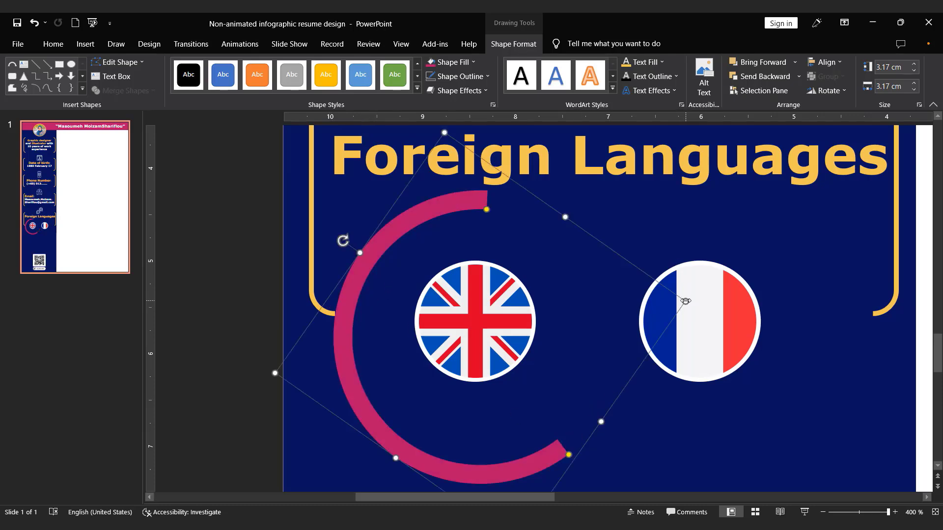
Shrink the pink arc to about 1.77 cm square and fit it around the UK flag
drag(686, 301, 430, 387)
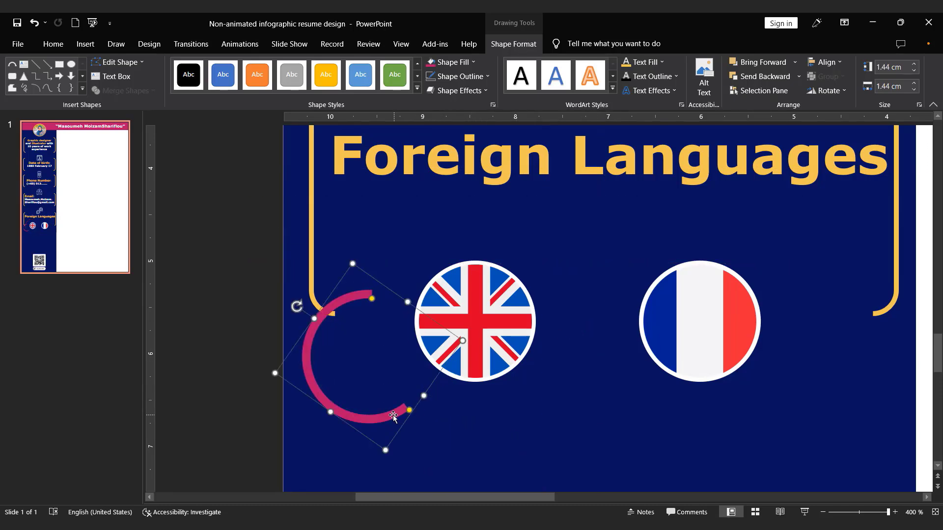
drag(392, 416, 485, 371)
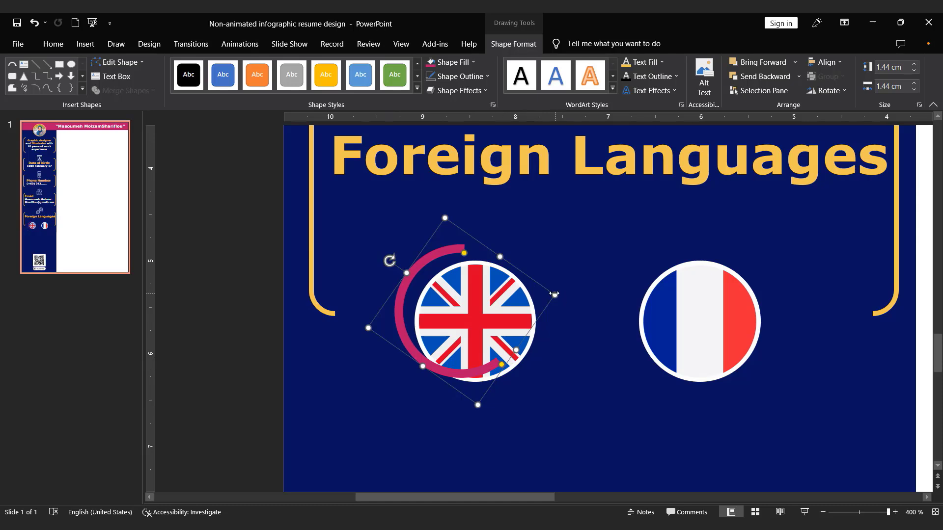
drag(555, 295, 609, 286)
drag(523, 372, 511, 391)
drag(501, 442, 501, 431)
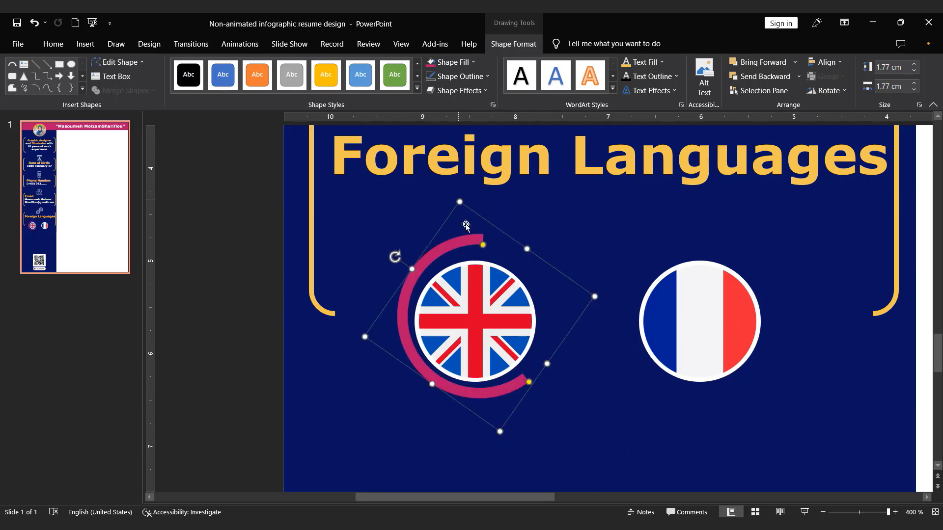
Thicken the pink arc's band and refine its size and fit around the UK flag
drag(460, 201, 462, 213)
drag(372, 341, 361, 341)
drag(478, 250, 481, 260)
drag(454, 209, 448, 198)
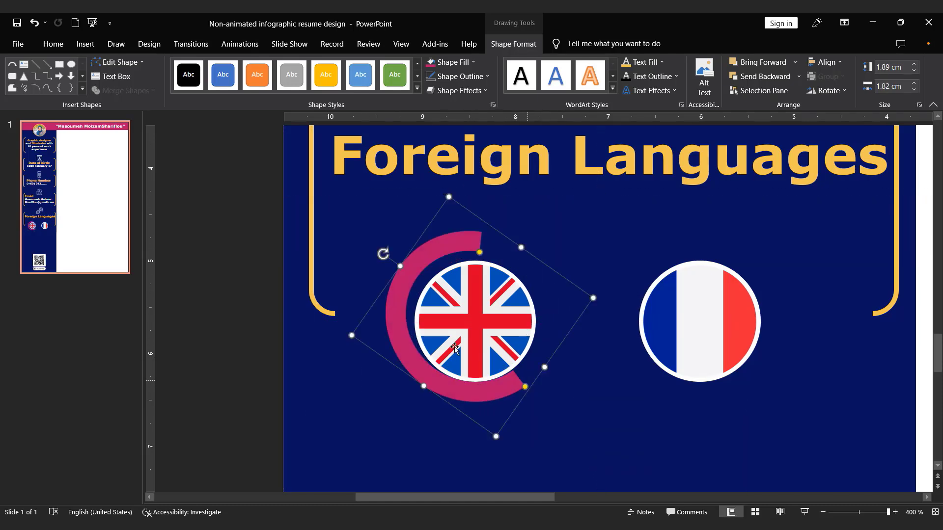
key(ctrl+z)
Extend the pink arc's lower end further around the UK flag and resize the arc to about 1.94 cm high and 1.9 cm wide
drag(588, 304, 617, 298)
drag(513, 397, 555, 365)
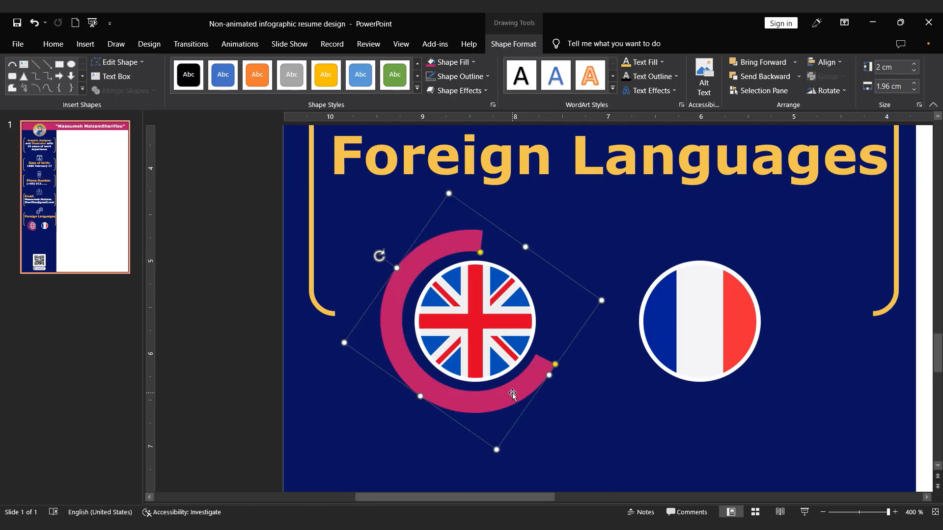
drag(496, 450, 497, 444)
Group the pink arc with the UK flag and move the group slightly up and left within the Foreign Languages frame
shift+click(471, 344)
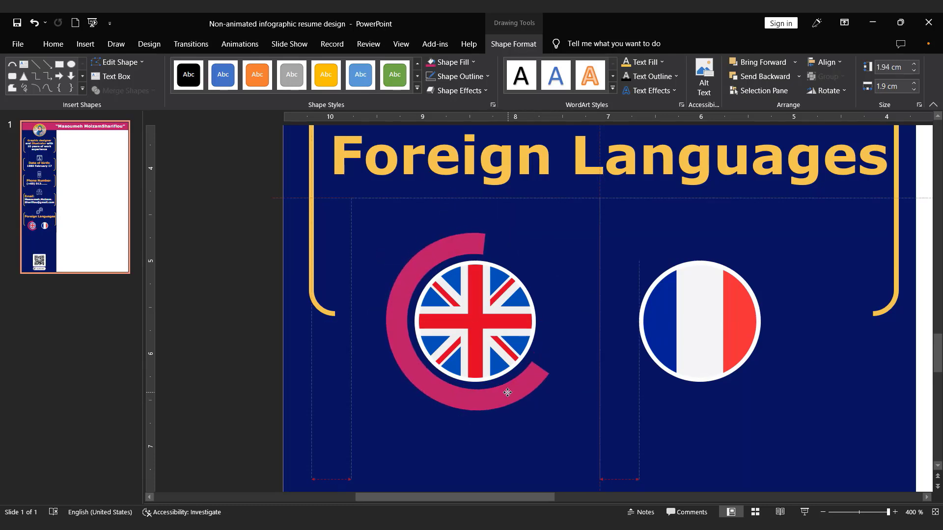
key(ctrl+z)
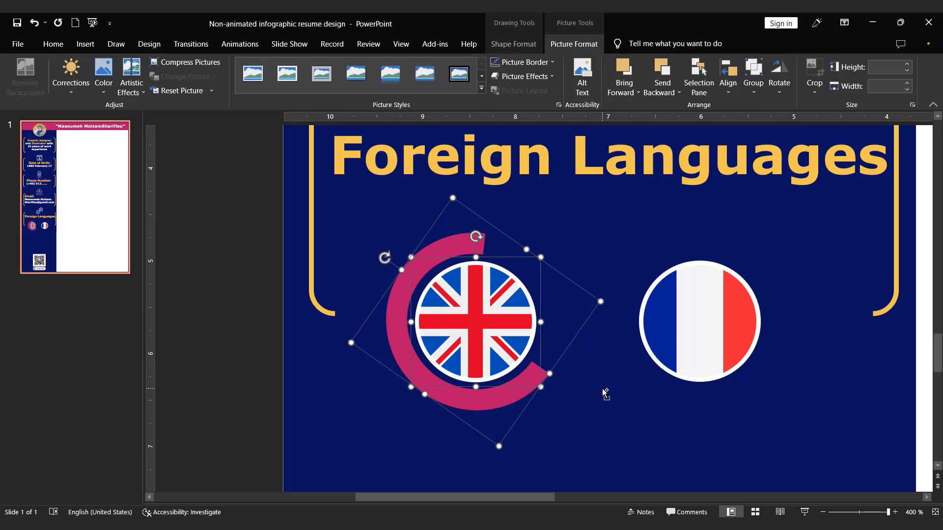
key(ctrl+g)
drag(526, 387, 507, 361)
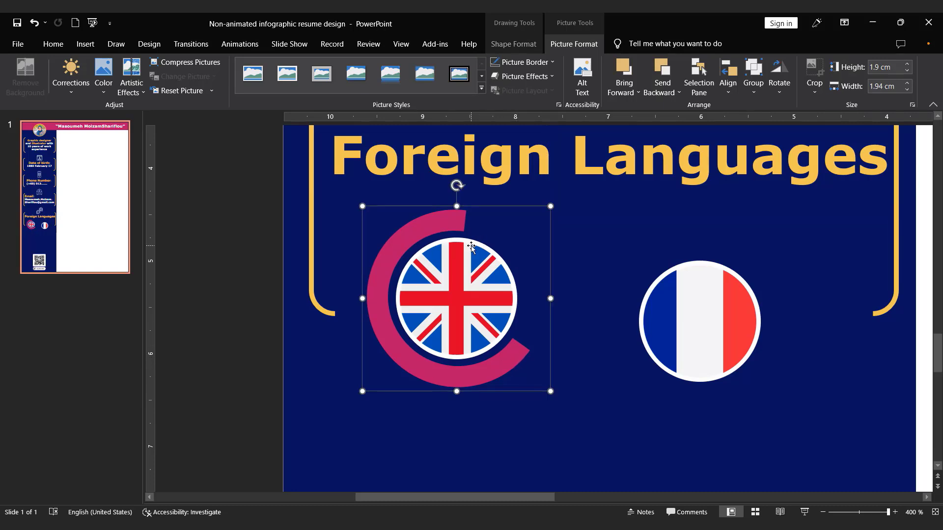
Insert a text box beside the lower end of the UK flag's pink arc reading "70%"
click(85, 44)
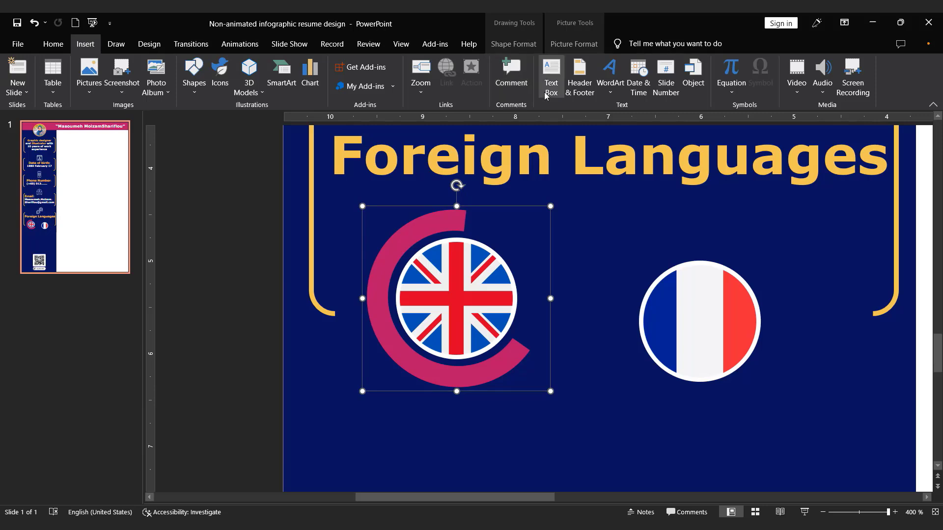
click(551, 79)
drag(528, 310, 585, 365)
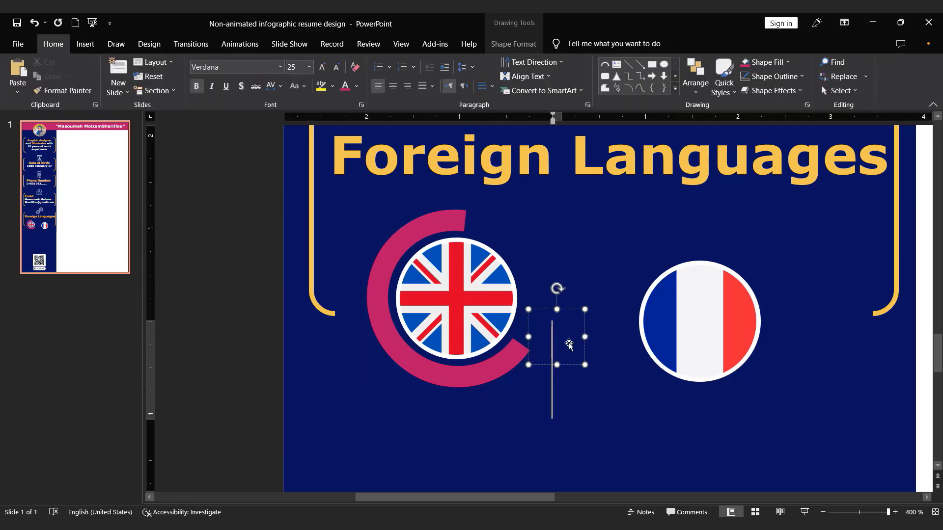
text(70)
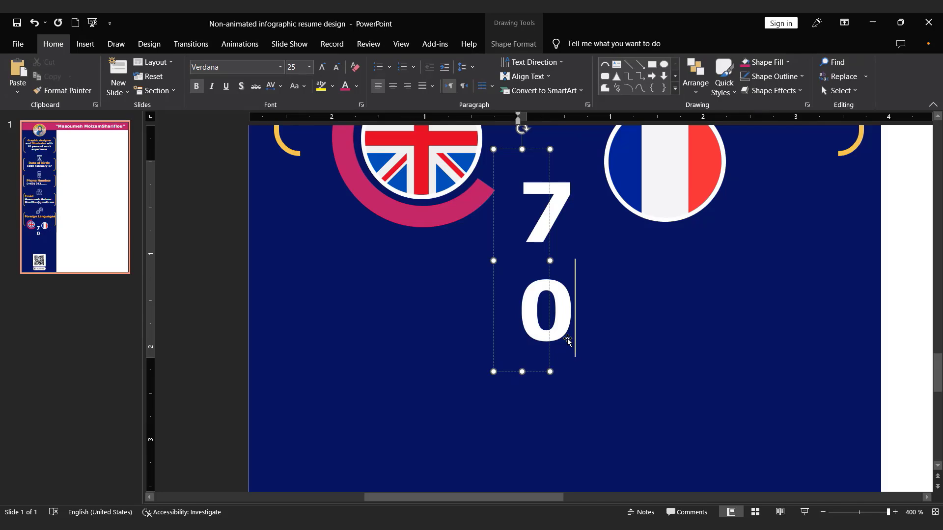
text(%)
Colour the whole 70% text pink and reduce its font size to 7 pt
drag(521, 177, 575, 308)
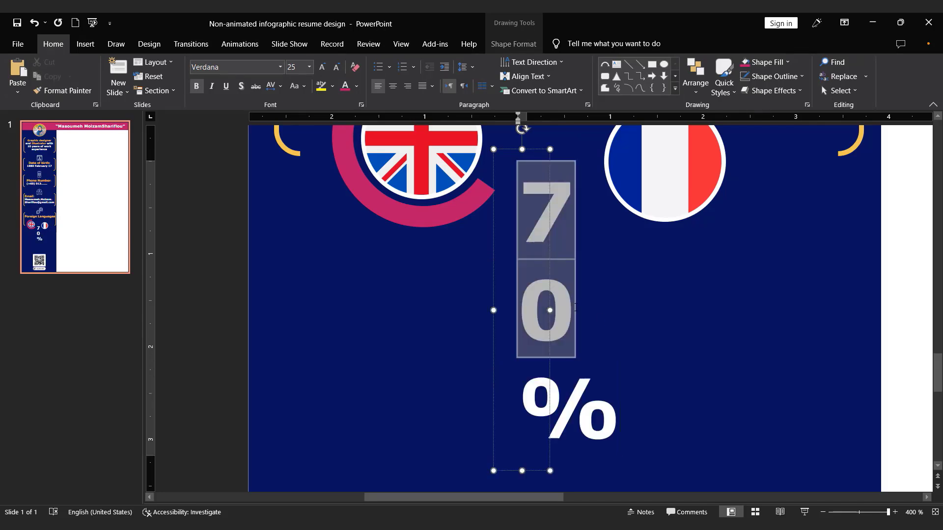
triple_click(575, 307)
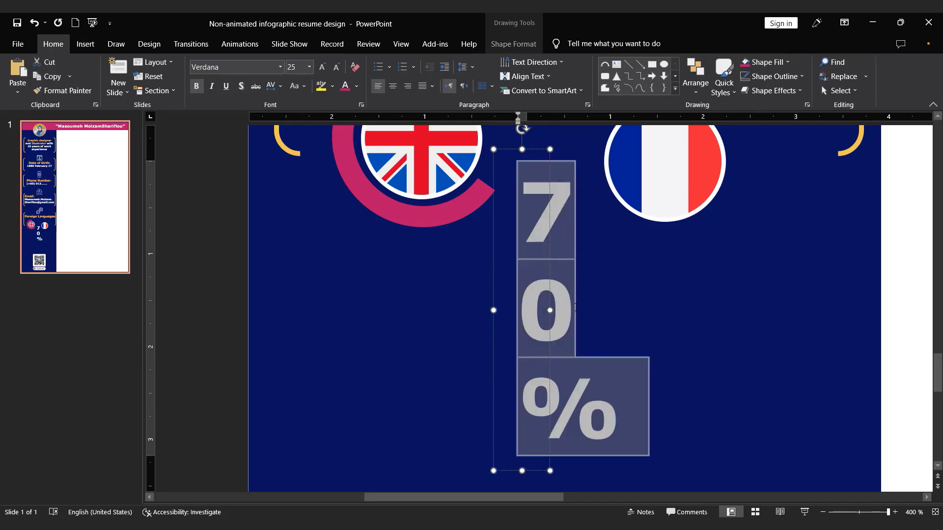
click(345, 87)
click(336, 67)
click(336, 67)
click(336, 66)
click(336, 67)
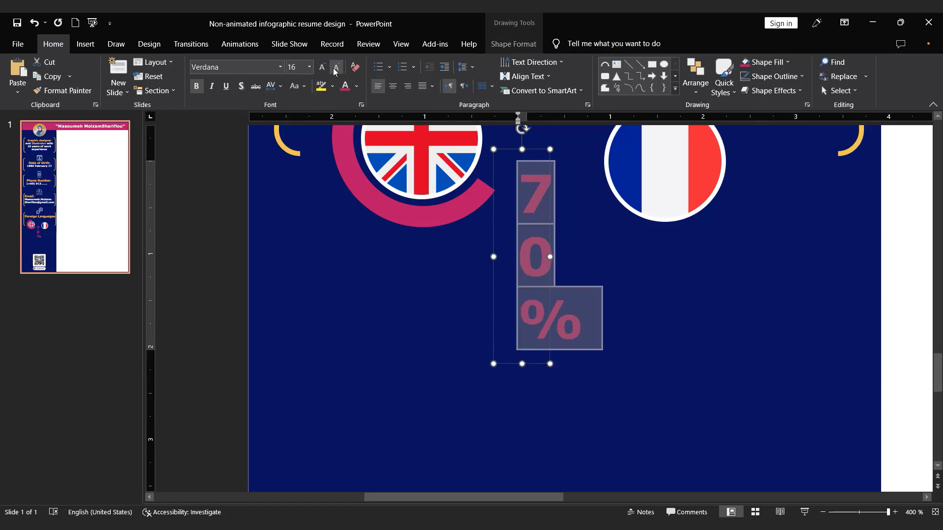
click(335, 69)
click(336, 69)
click(336, 69)
click(336, 69)
click(336, 68)
Widen the 70% text box so it fits on one line, place it at the arc's lower end and group it with the UK flag
drag(550, 185, 578, 185)
scroll(554, 309, up, 3)
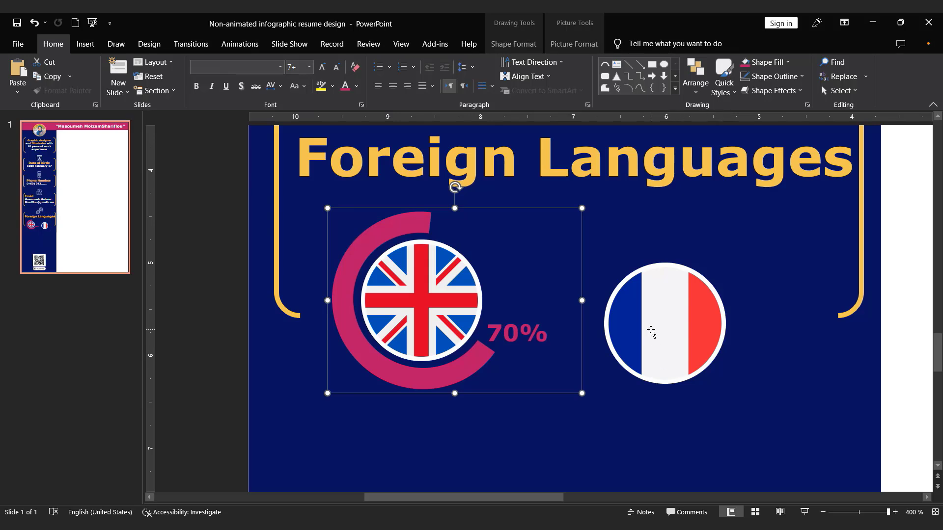
Move the French flag up and right, copy the pink arc around it and shorten the copy to a half ring
drag(660, 332, 684, 301)
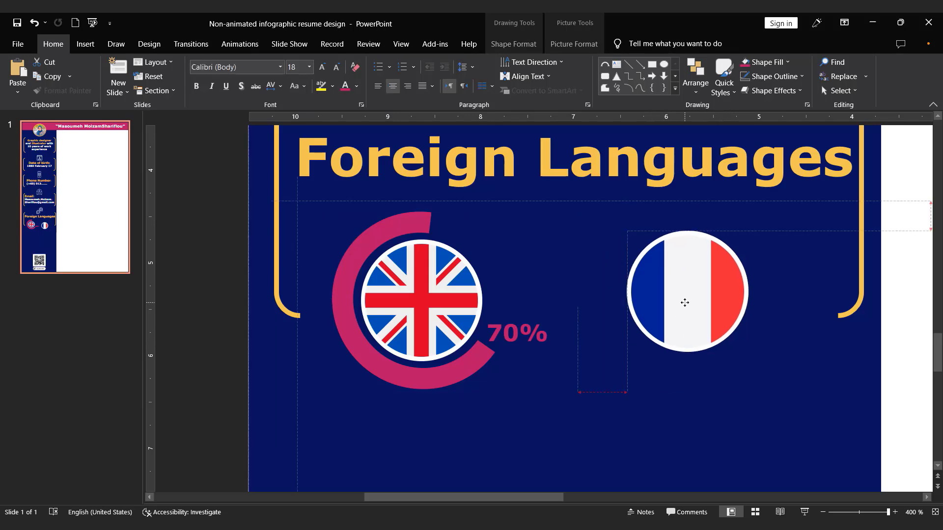
double_click(418, 379)
drag(419, 380, 684, 370)
drag(760, 343, 690, 379)
drag(693, 224, 688, 222)
drag(608, 290, 611, 290)
Align the half-ring arc and the French flag to each other by their horizontal centres and vertical middles
shift+click(661, 288)
click(574, 44)
click(728, 78)
click(743, 120)
click(728, 78)
click(746, 165)
Copy the 70% label to the lower end of the French flag's arc and change its text to 50%
click(522, 339)
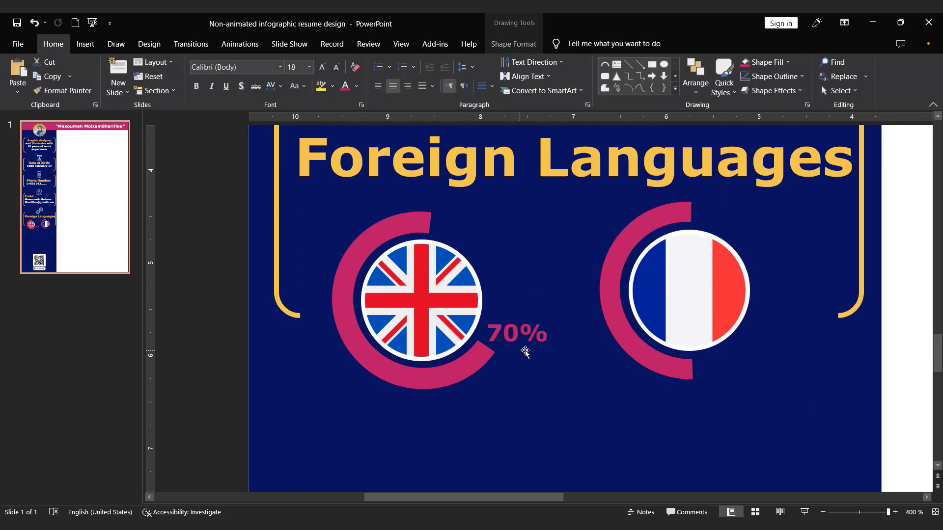
drag(523, 339, 757, 396)
click(716, 373)
key(BackSpace)
text(5)
Group the French flag, its arc and the 50% label, and set the group level with the UK flag
shift+click(658, 309)
shift+click(641, 361)
key(ctrl+g)
click(909, 441)
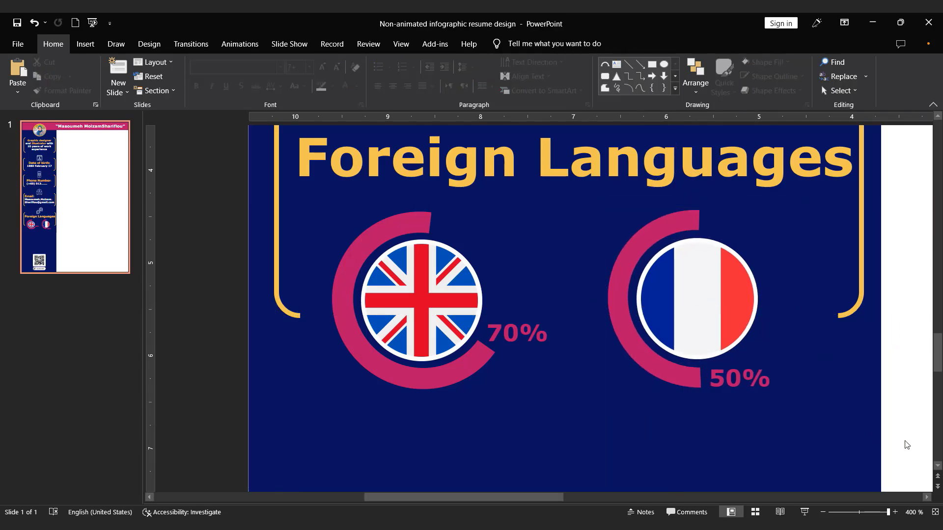
Extend the Foreign Languages frame down to enclose both flag groups, and shift the flags, heading and icon slightly lower within it
ctrl+scroll(908, 442, down, 10)
click(701, 199)
drag(559, 313, 547, 383)
drag(609, 312, 629, 326)
drag(504, 341, 502, 355)
drag(613, 255, 614, 260)
drag(570, 192, 568, 196)
click(873, 422)
click(934, 512)
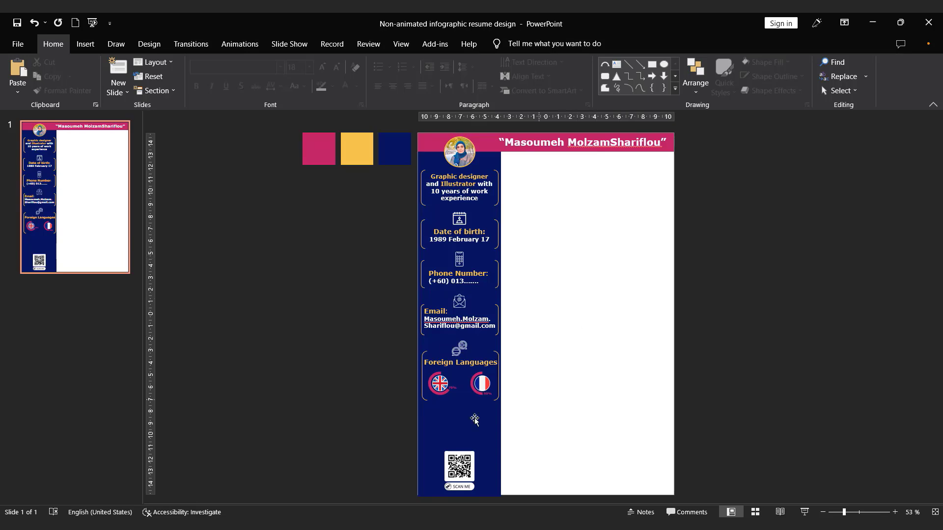
Duplicate the Foreign Languages bracket frame into the gap above the QR code and shorten the copy to fit there
click(859, 512)
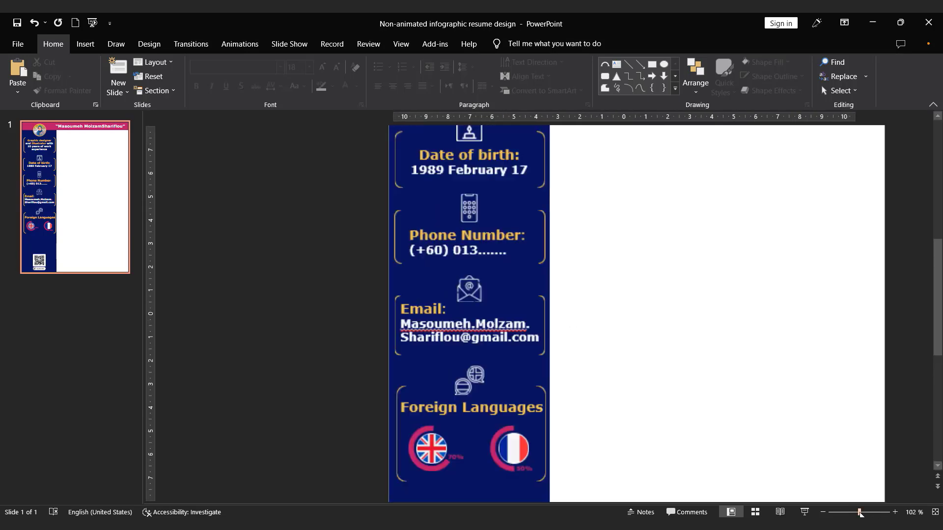
scroll(471, 414, down, 2)
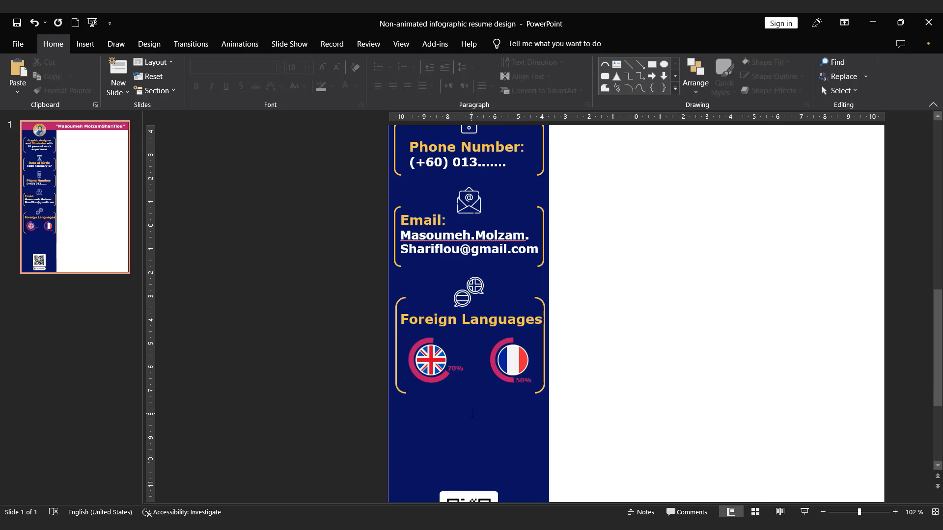
scroll(470, 362, down, 2)
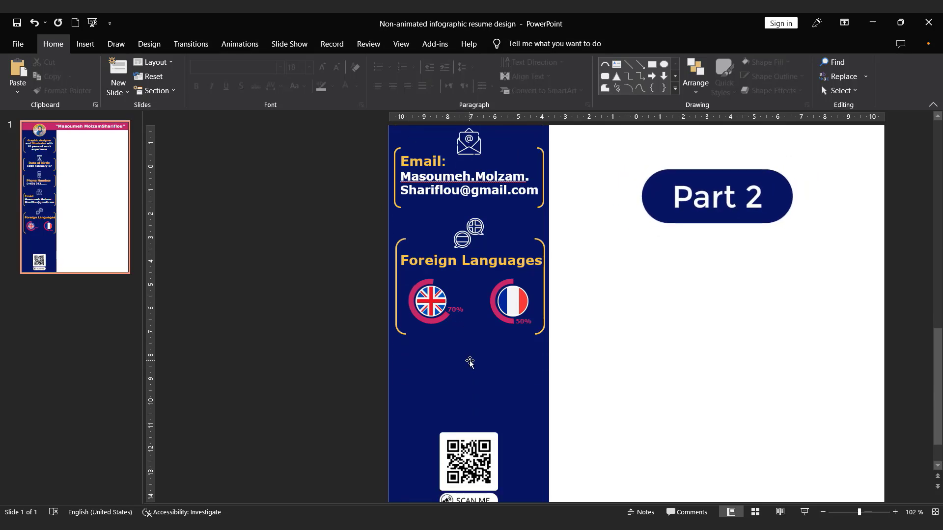
scroll(470, 362, down, 1)
ctrl+scroll(381, 368, down, 3)
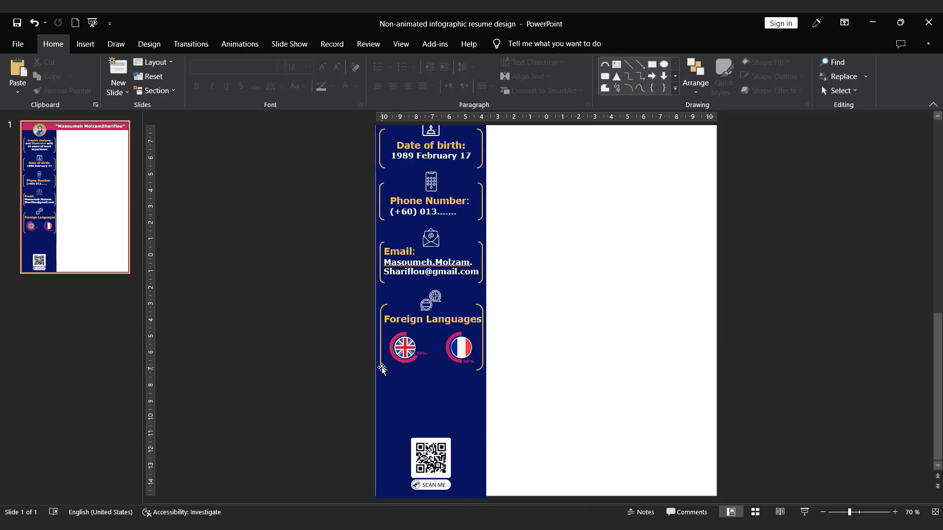
click(382, 368)
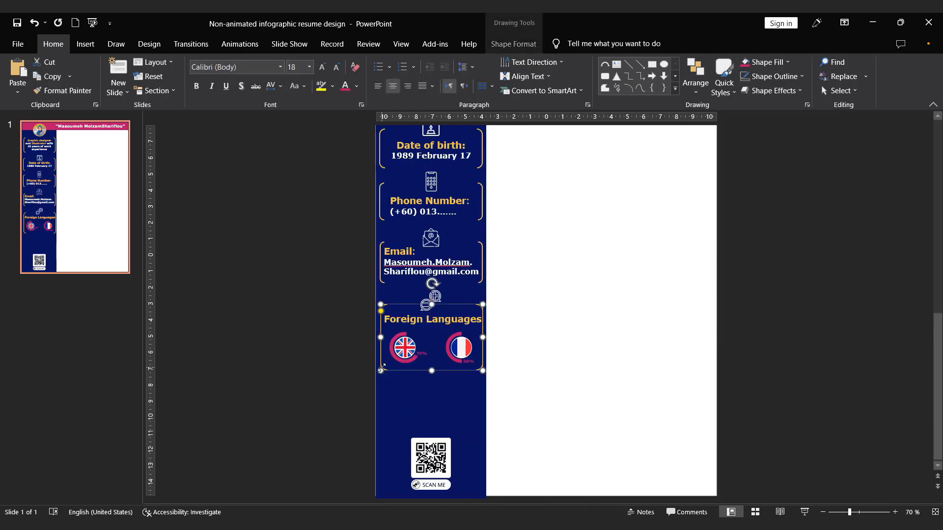
drag(424, 373, 420, 443)
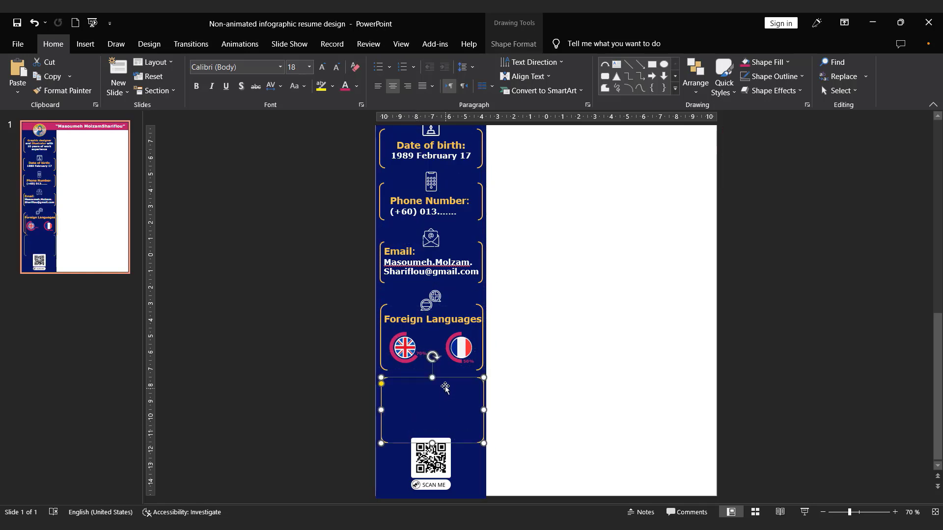
mouse_move(432, 378)
mouse_down()
mouse_move(428, 403)
mouse_move(439, 384)
mouse_up()
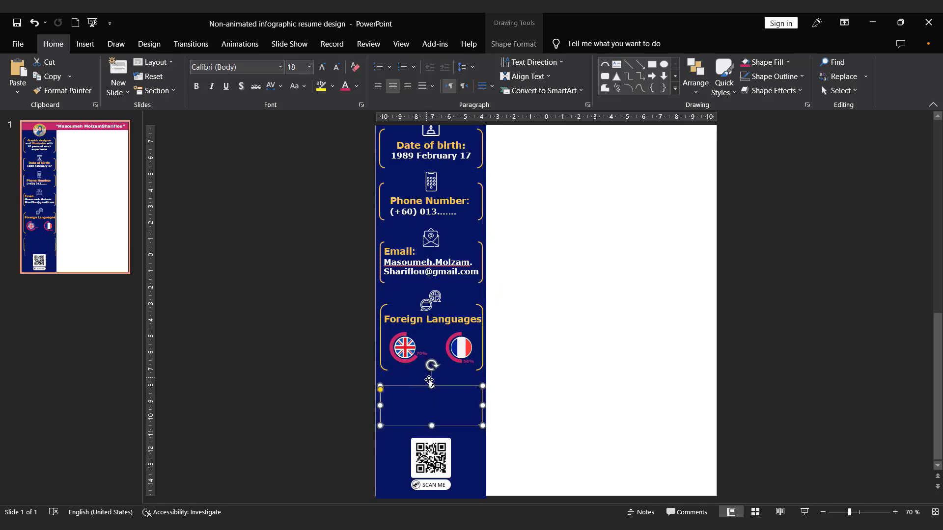